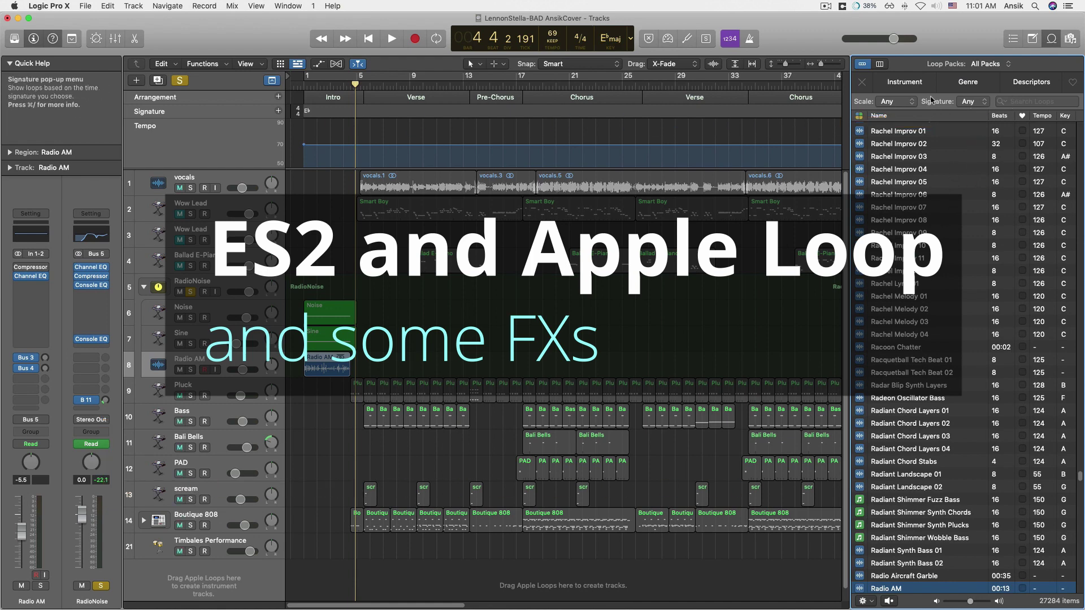
Search the Apple Loops for "radio" by reusing the recent search term
click(1006, 105)
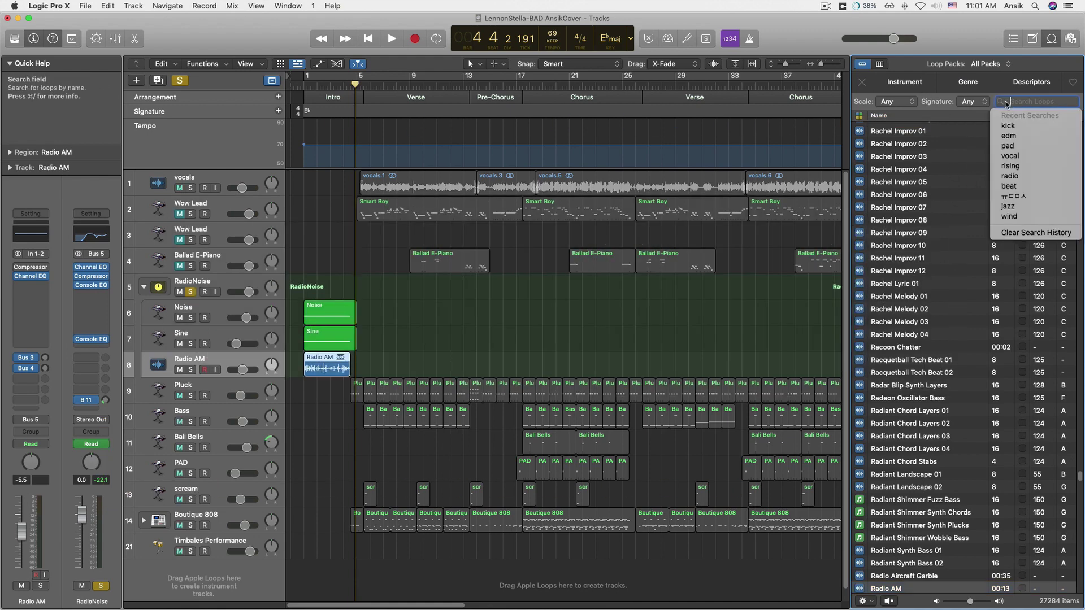
key(Down)
key(Down)
key(Down)
key(Down)
key(Down)
key(Down)
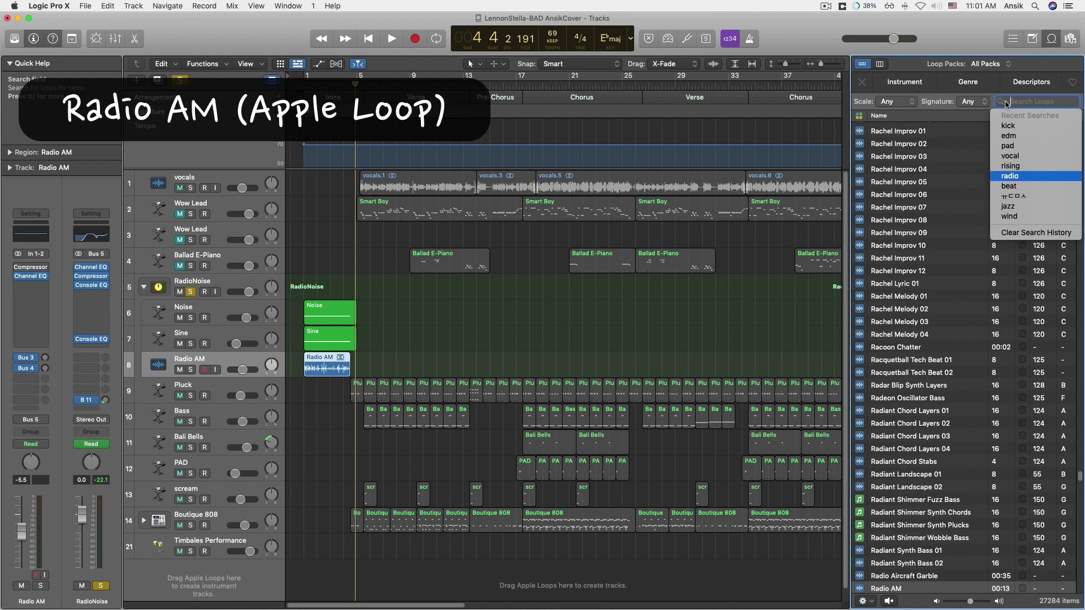
click(1001, 176)
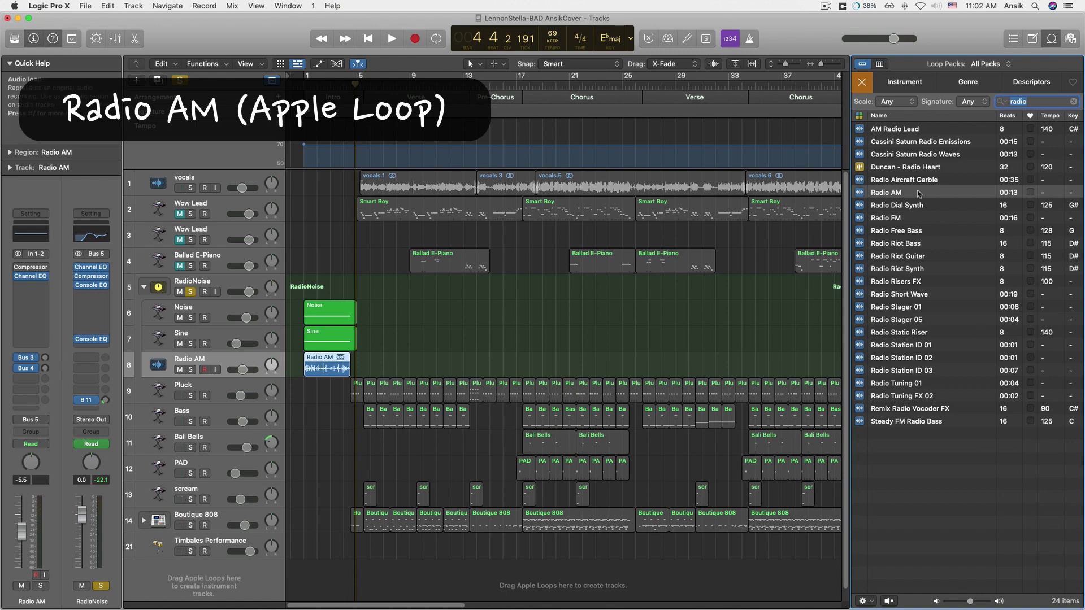
Preview the Radio AM loop and close the Loop Browser with its search cleared
click(901, 193)
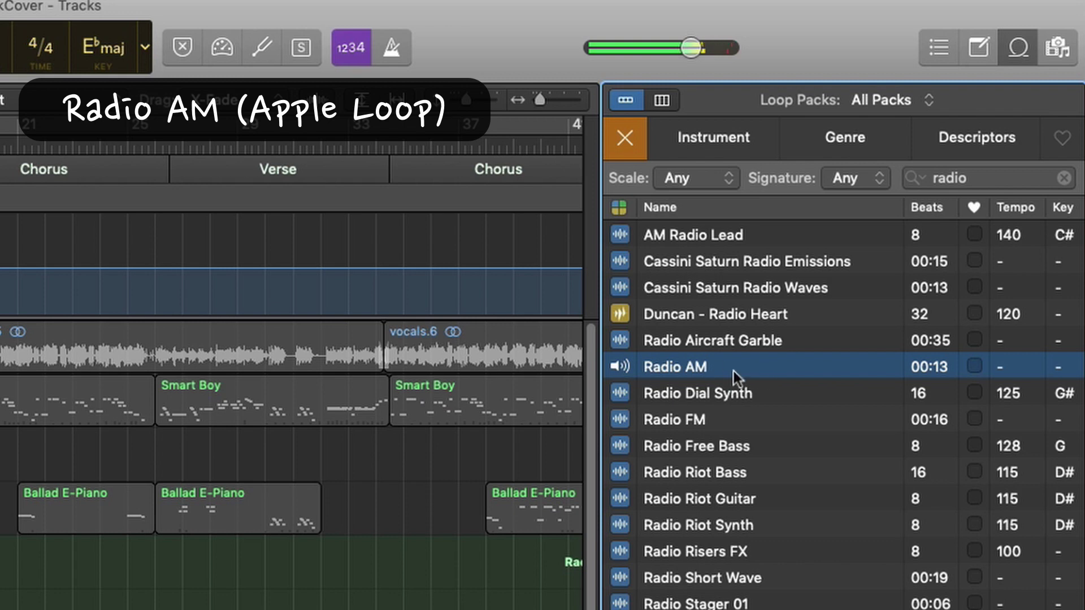
click(733, 371)
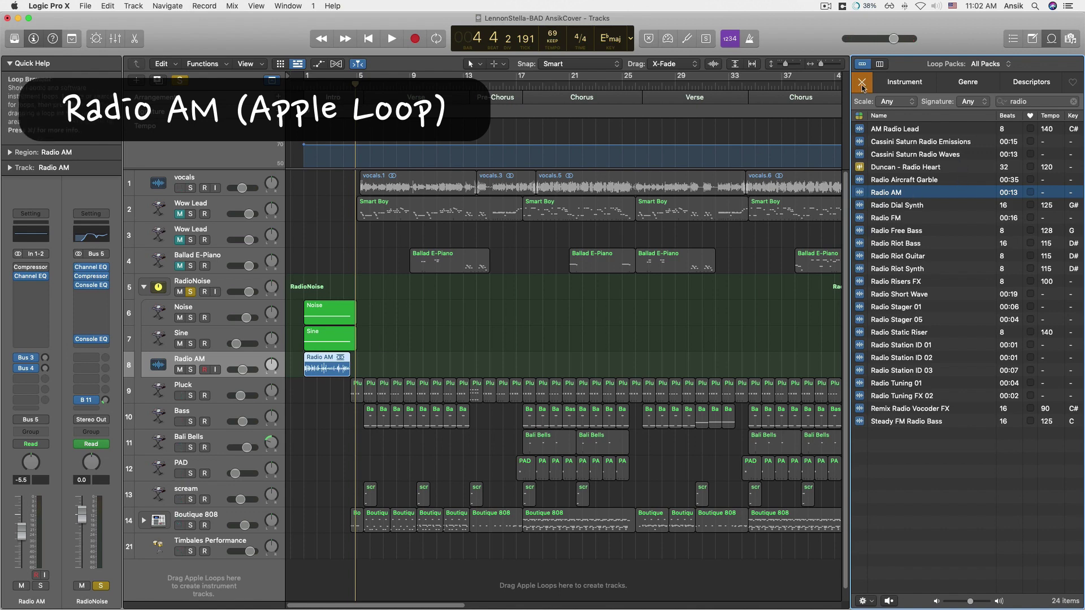
click(862, 84)
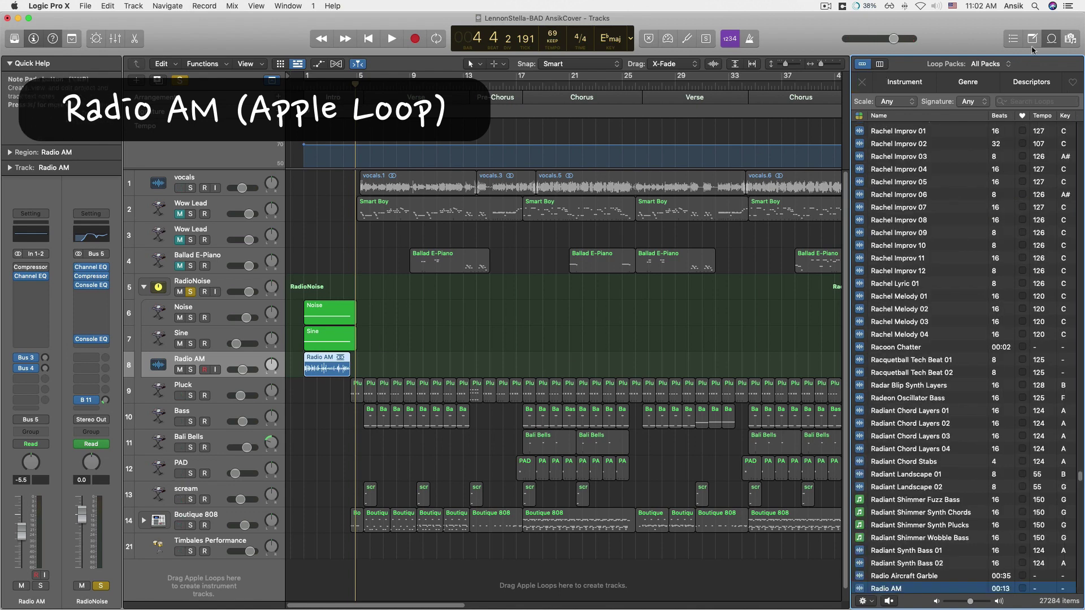
click(1032, 39)
Select the Noise track and open its ES2 synthesizer to view the settings
click(212, 339)
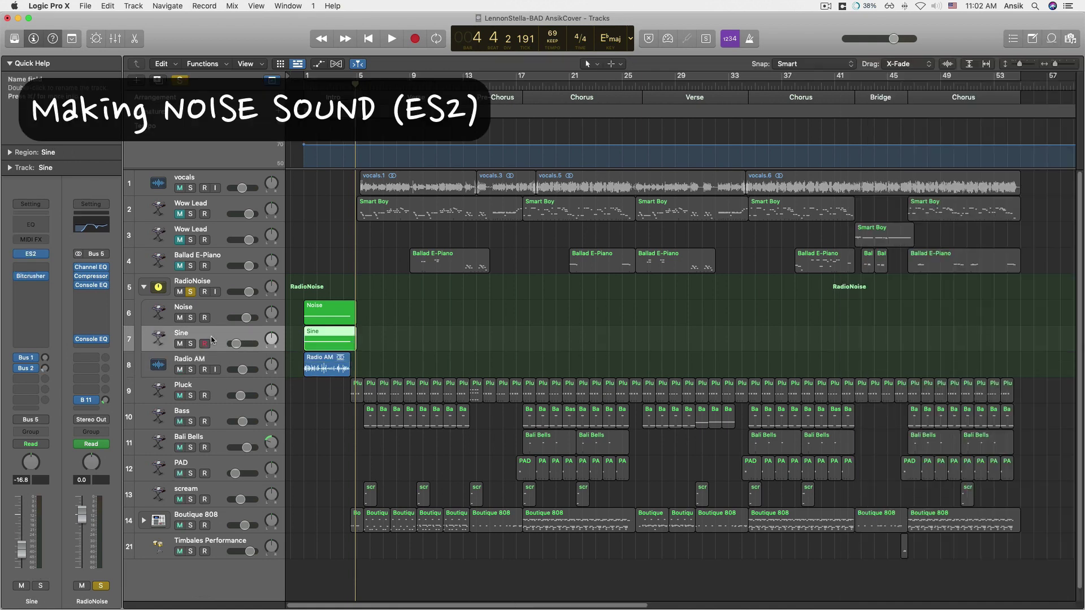
click(215, 312)
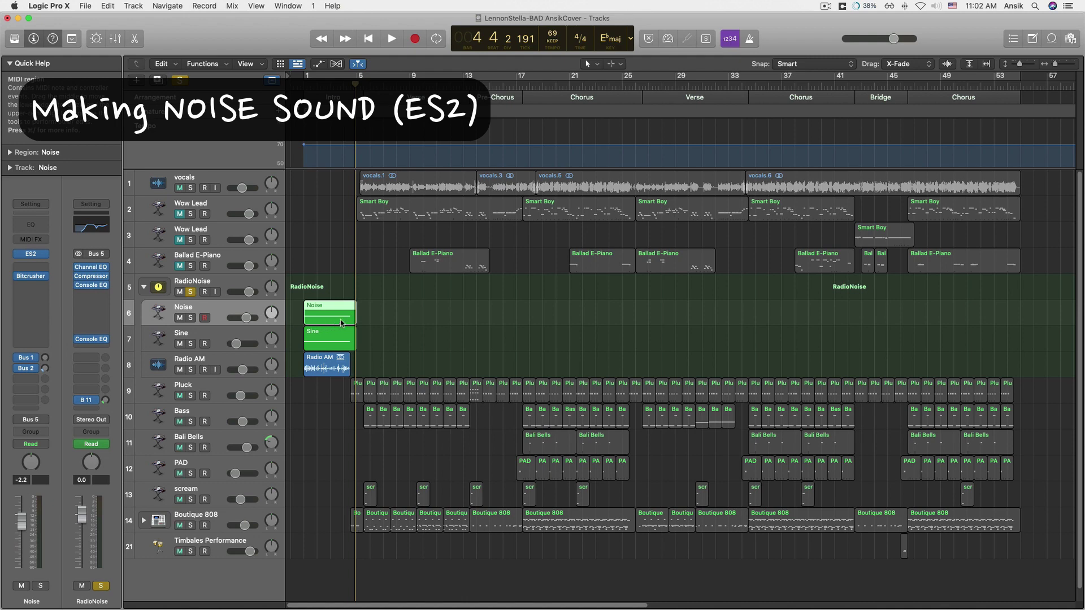
click(33, 255)
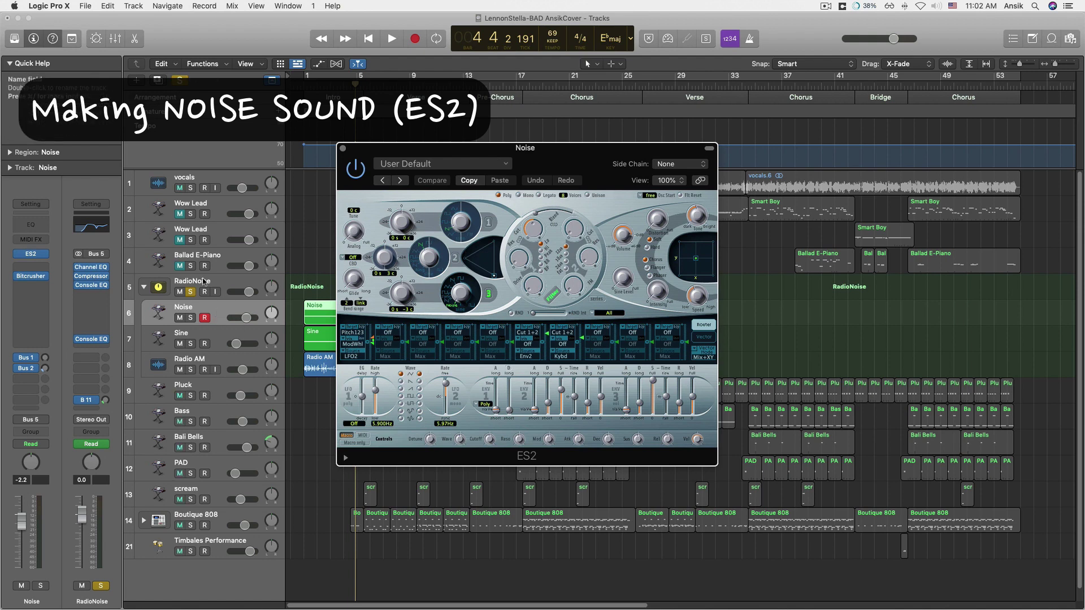
Create a new software instrument track below the Radio AM track
click(138, 83)
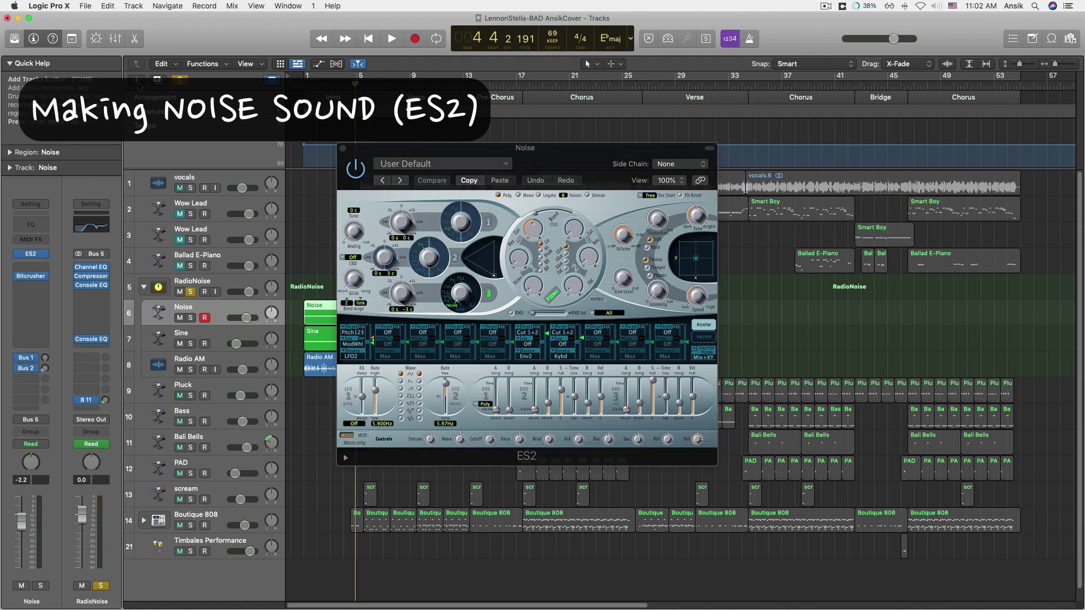
click(138, 83)
click(737, 336)
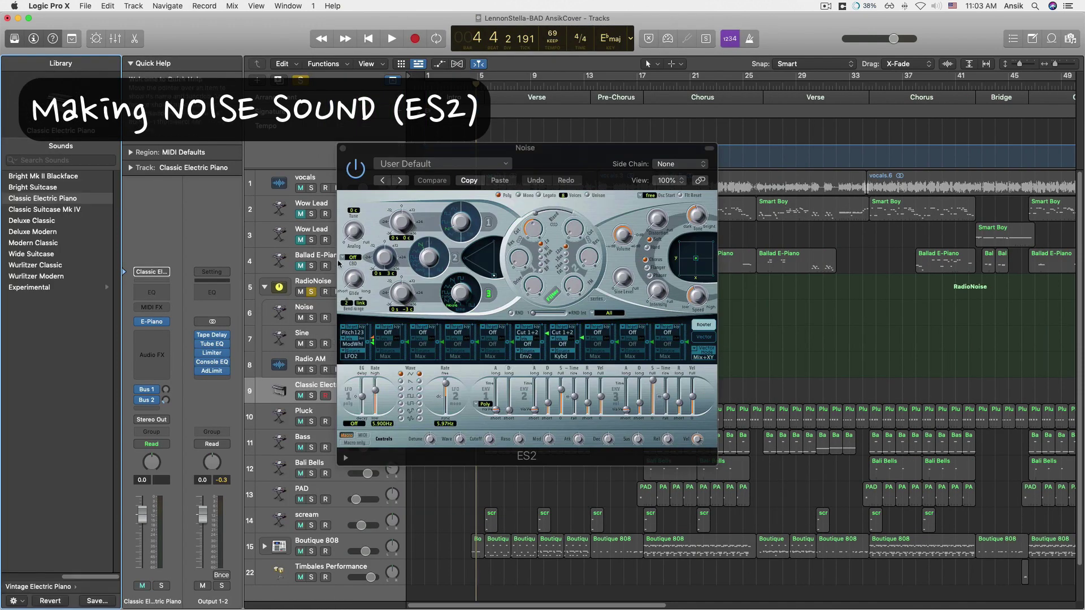
Close the Noise track's ES2 window, solo the new track and load a stereo ES2 as its instrument
click(343, 148)
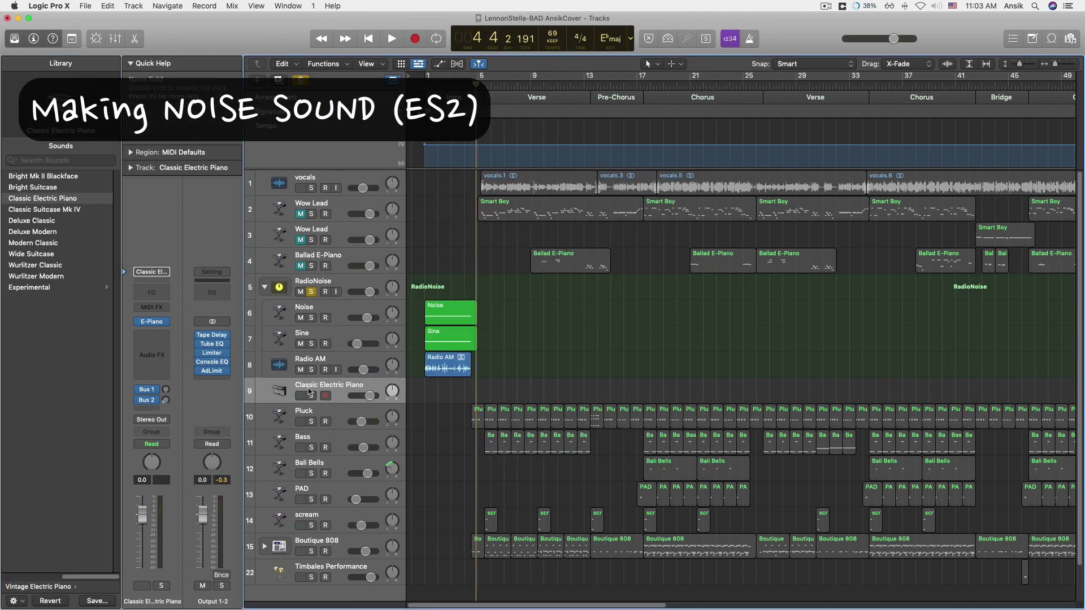
click(165, 322)
mouse_move(216, 324)
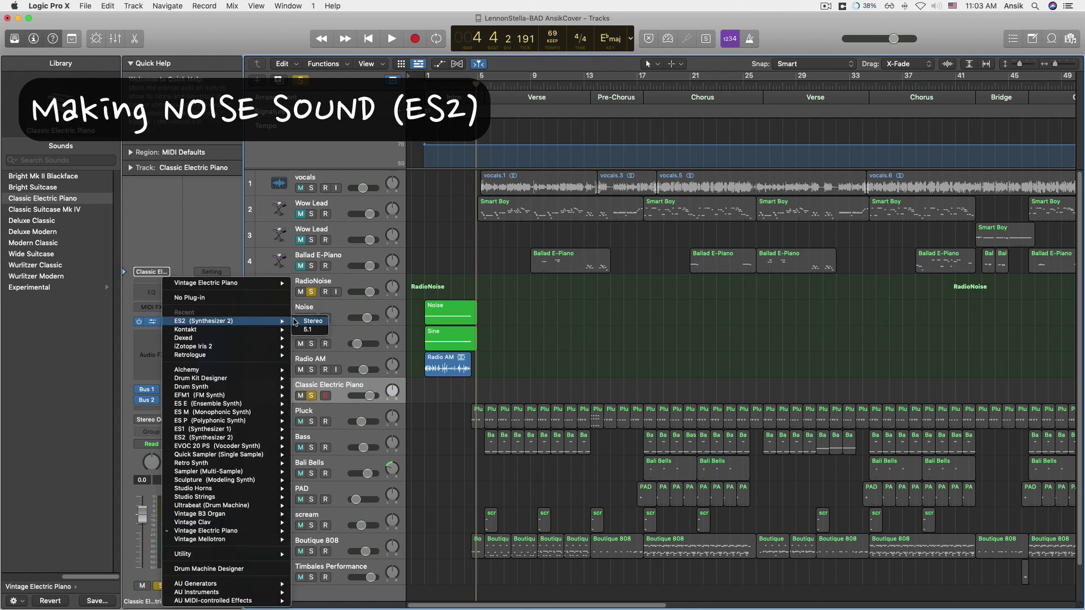
click(305, 321)
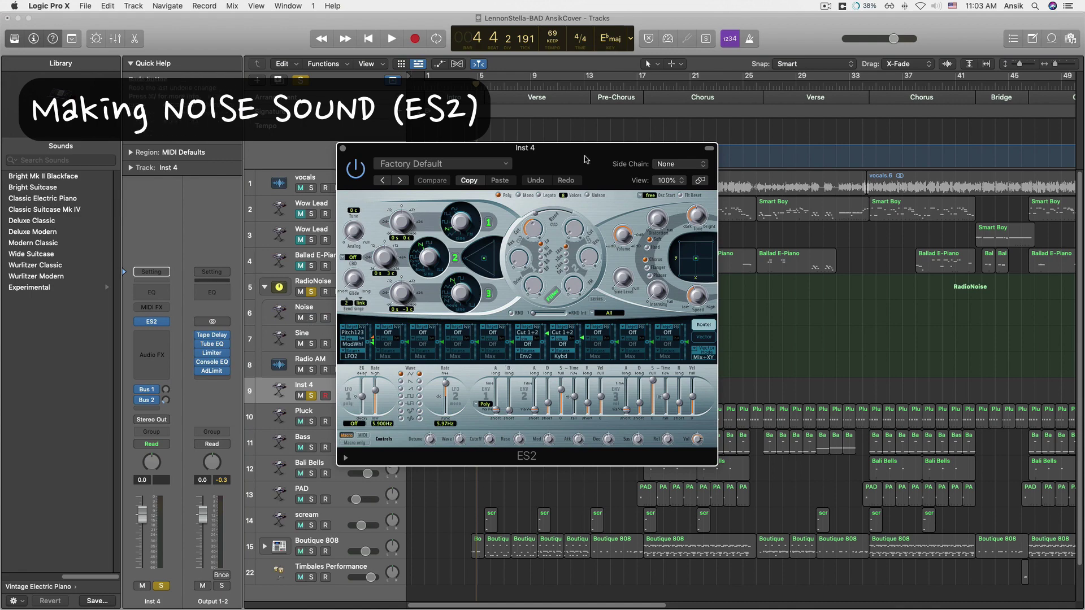
Turn off oscillators 1 and 2 in the new ES2 and set oscillator 3 to the Noise waveform
drag(585, 159, 642, 169)
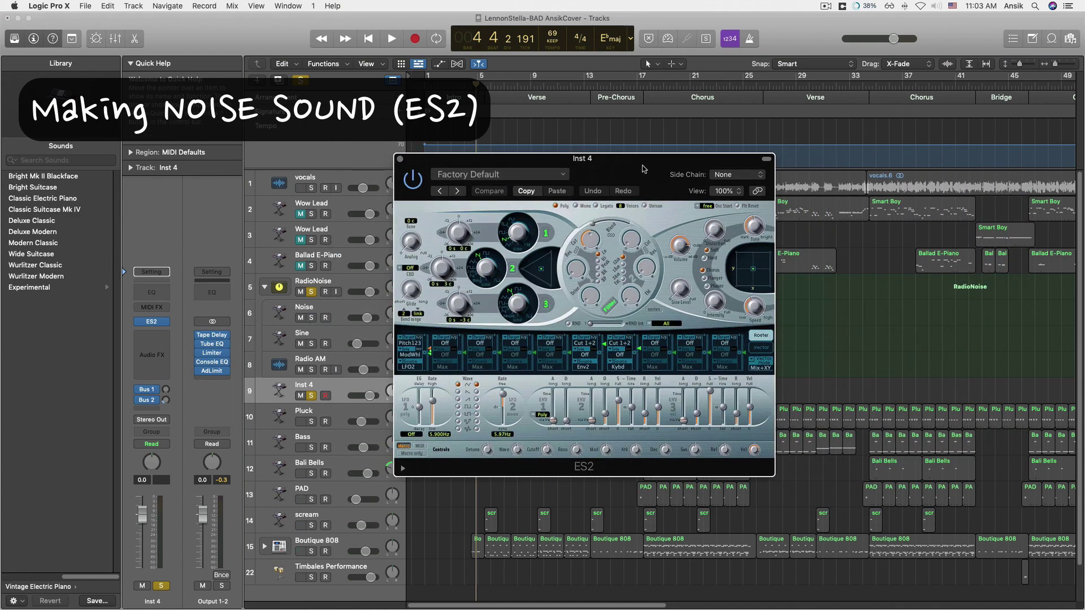
click(546, 234)
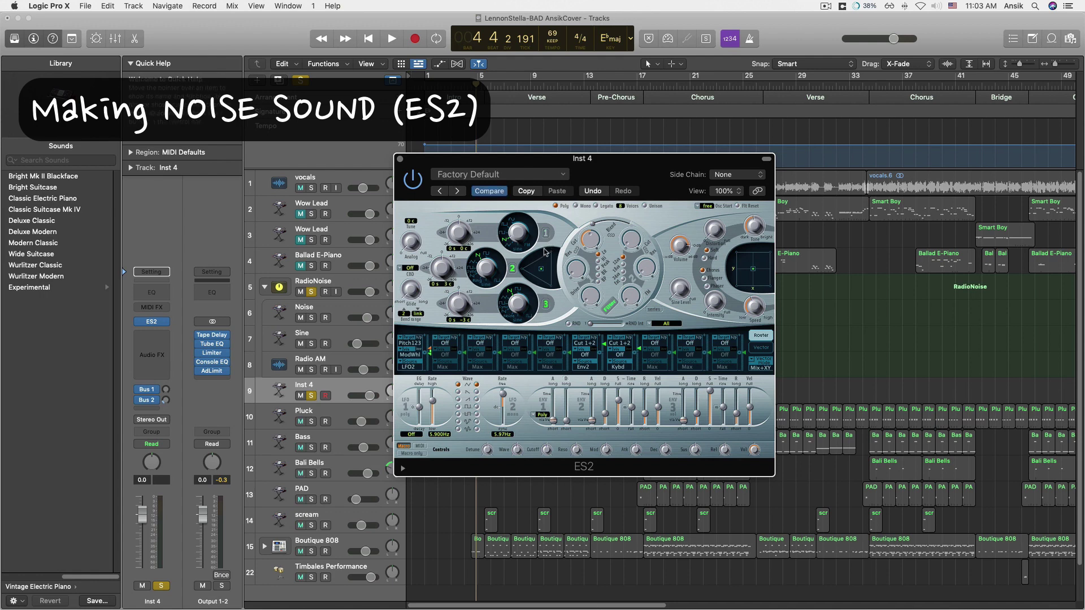
click(512, 269)
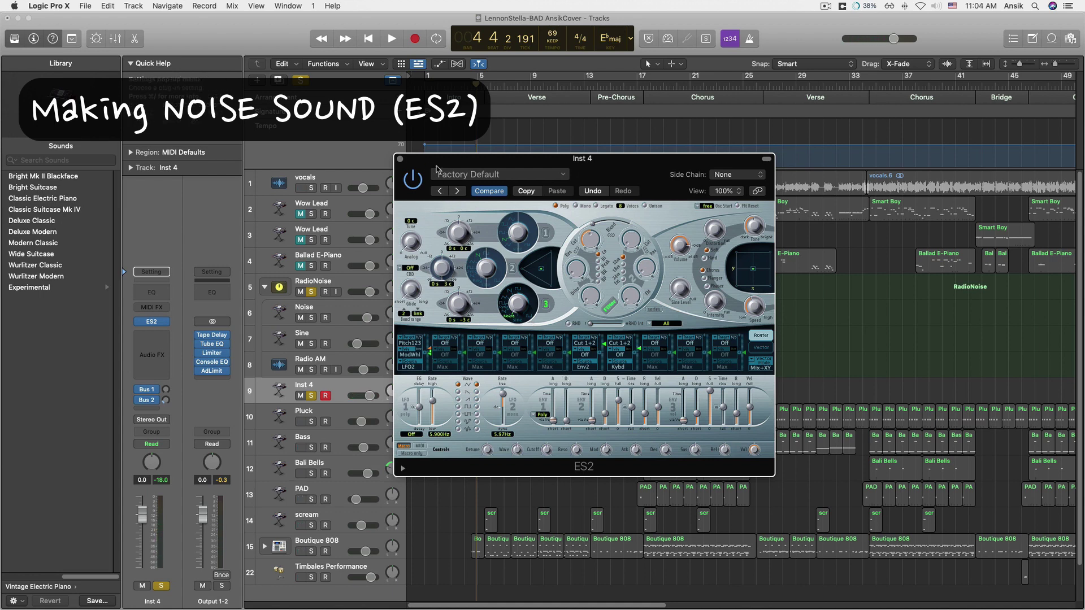
Move the ES2 oscillator mix point in the triangle fully to the oscillator 3 corner
click(339, 310)
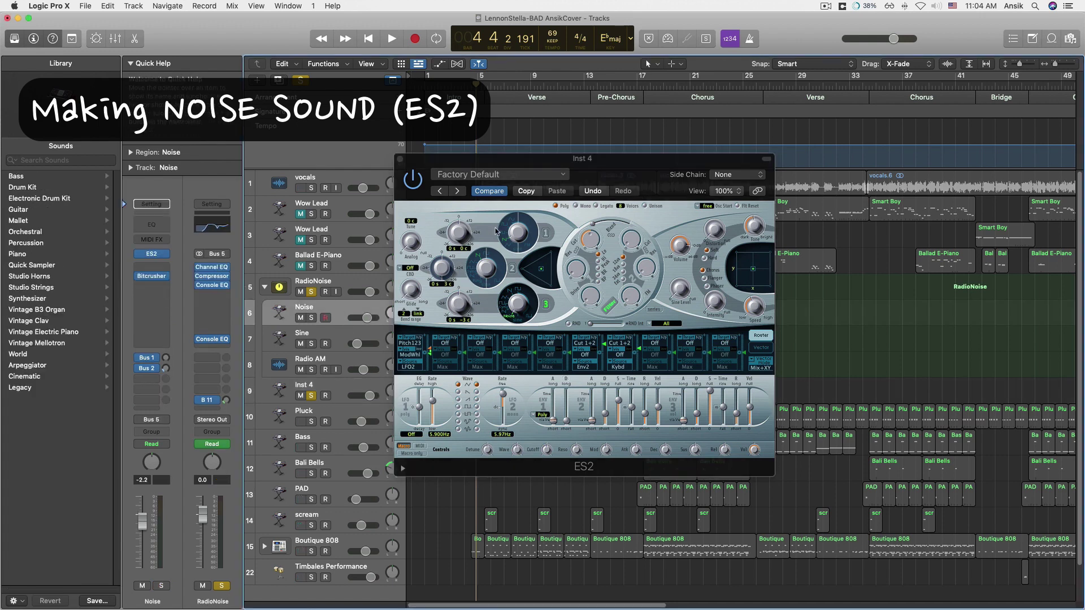
click(543, 166)
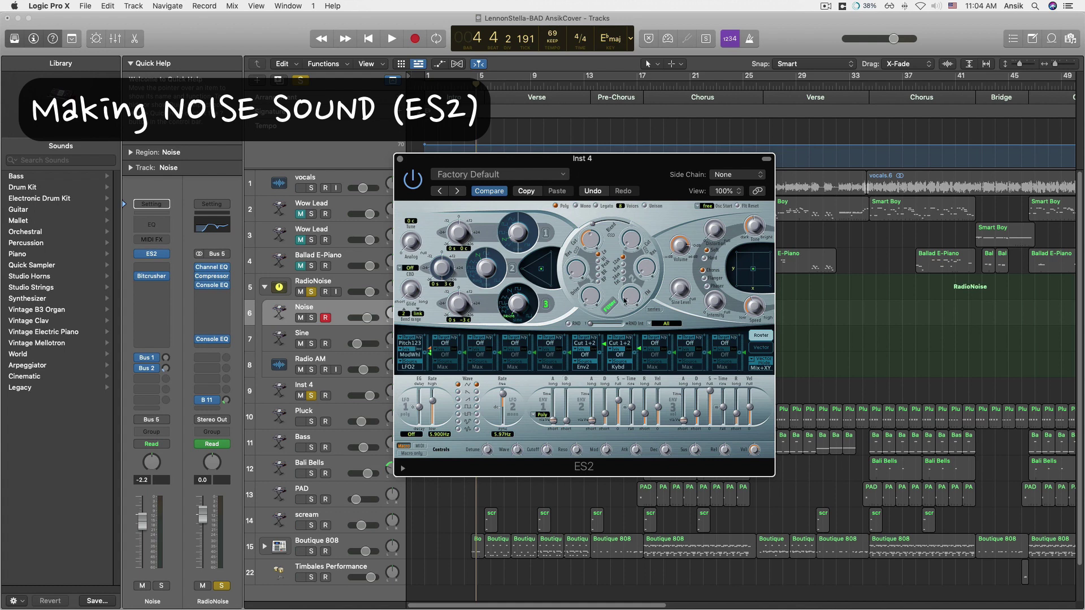
click(543, 273)
drag(544, 276, 558, 293)
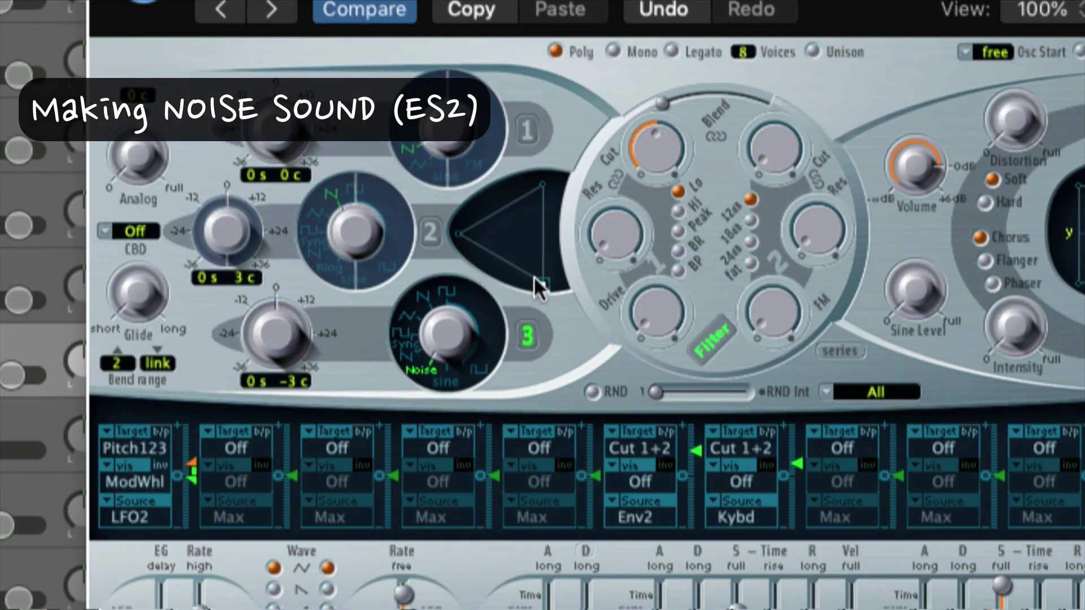
click(544, 283)
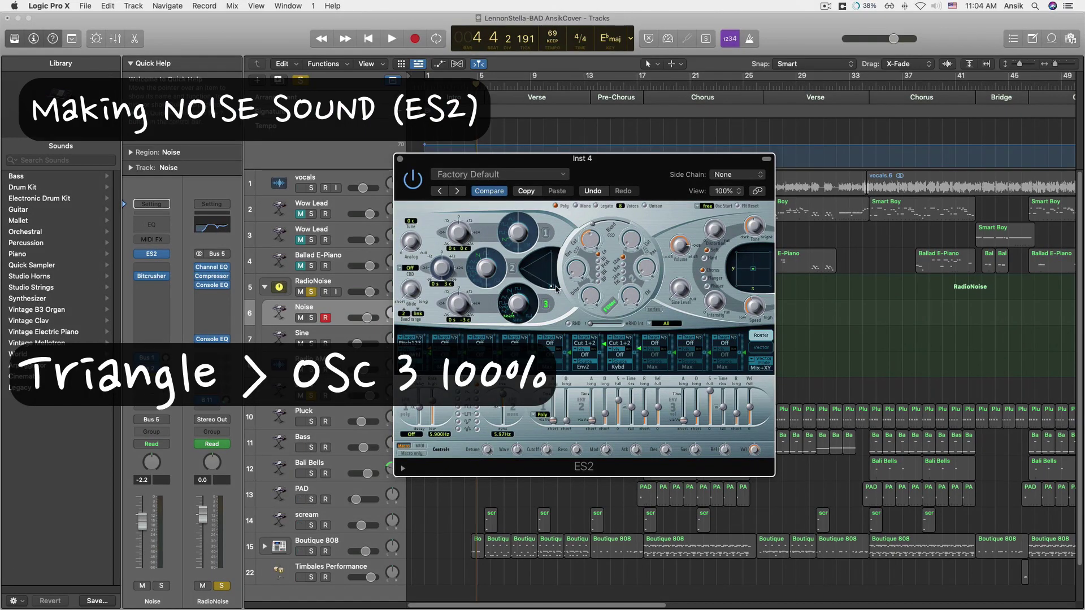
drag(552, 288, 568, 308)
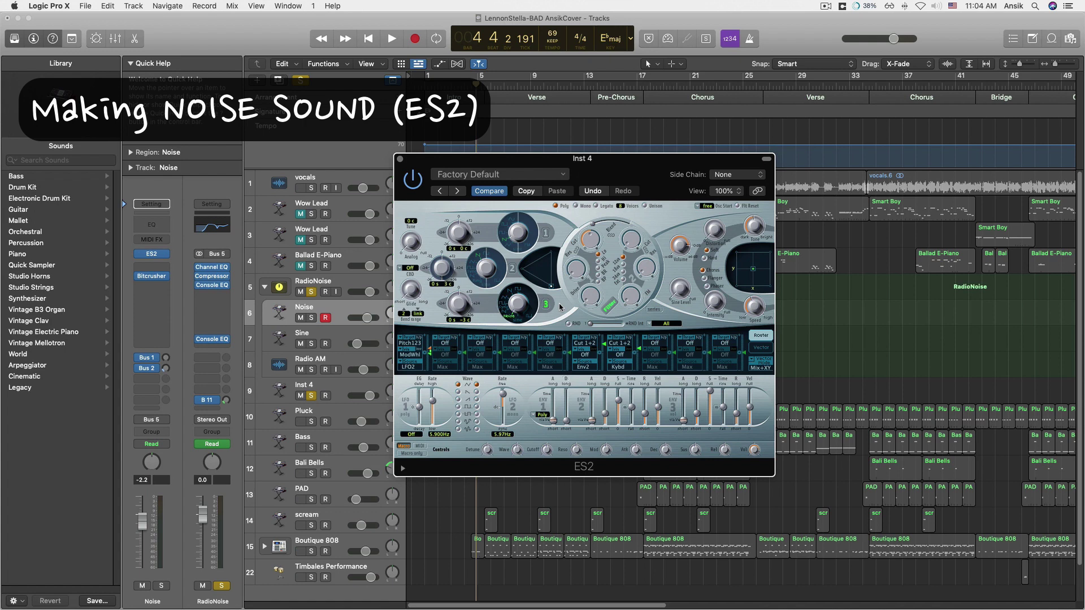
Compare the ES2 settings of the Noise and Inst 4 tracks side by side and close both plug-in windows
click(400, 159)
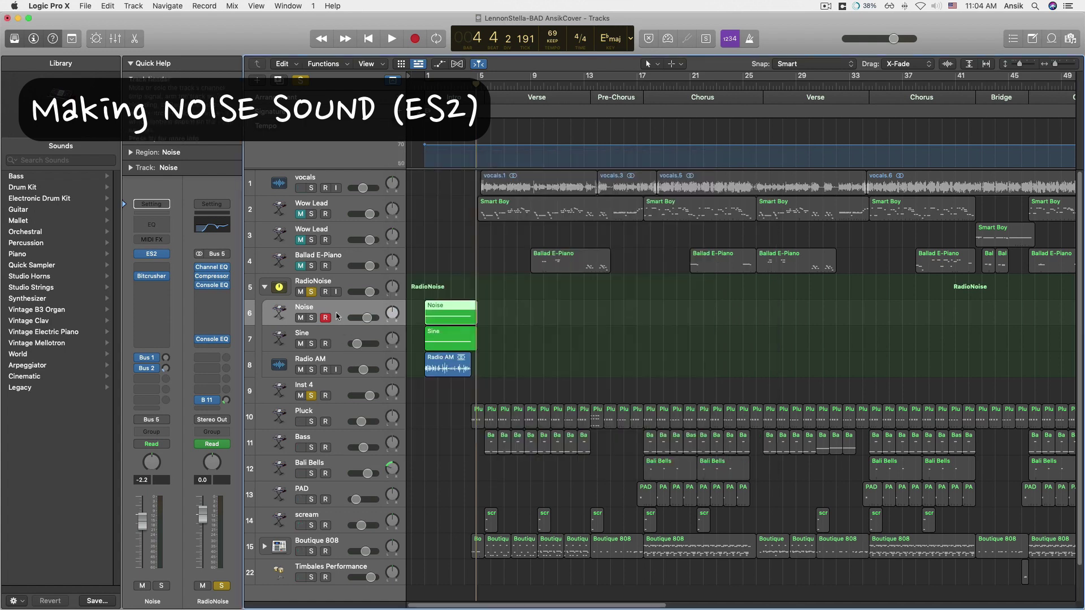
click(152, 254)
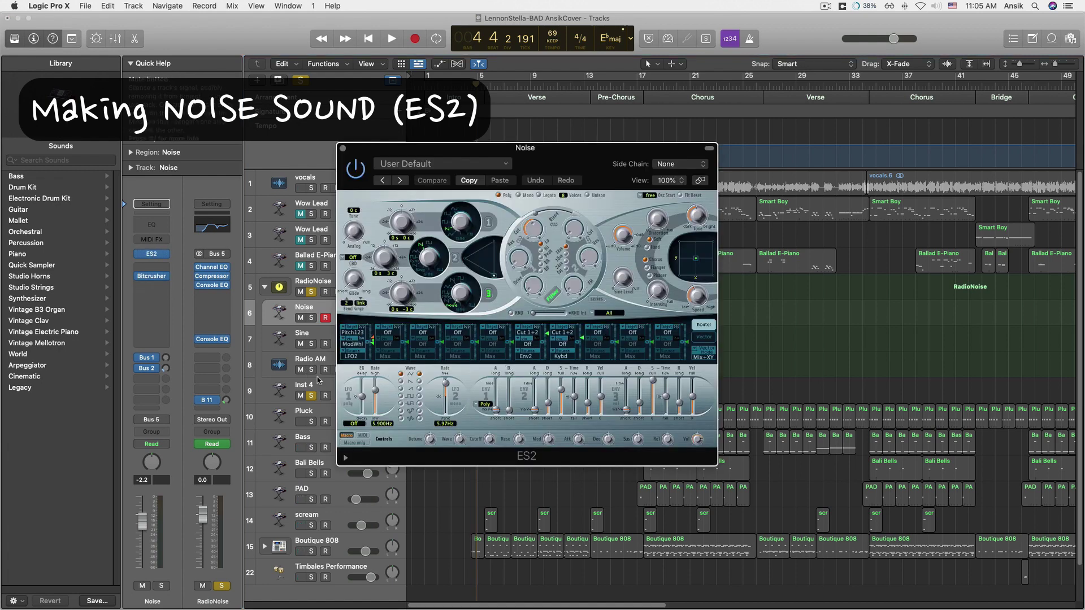
click(318, 382)
click(152, 322)
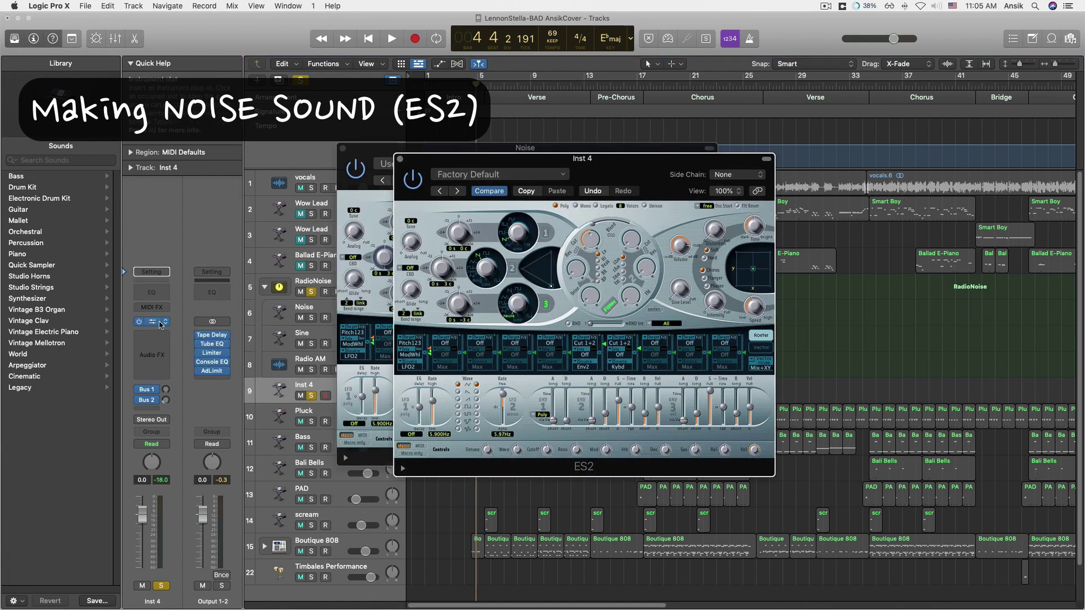
drag(518, 164, 798, 153)
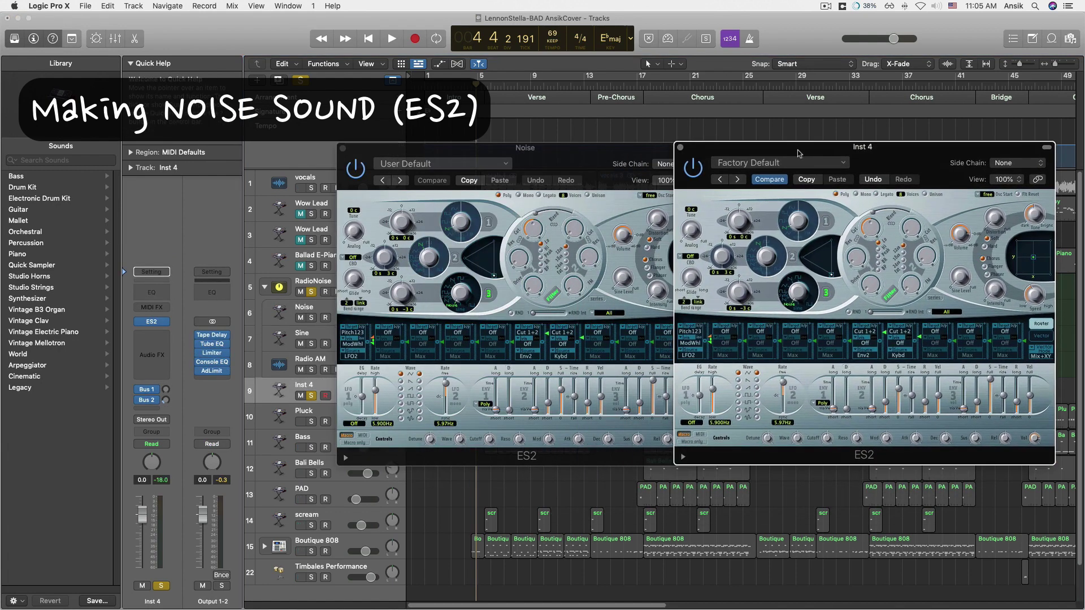
drag(591, 160, 543, 157)
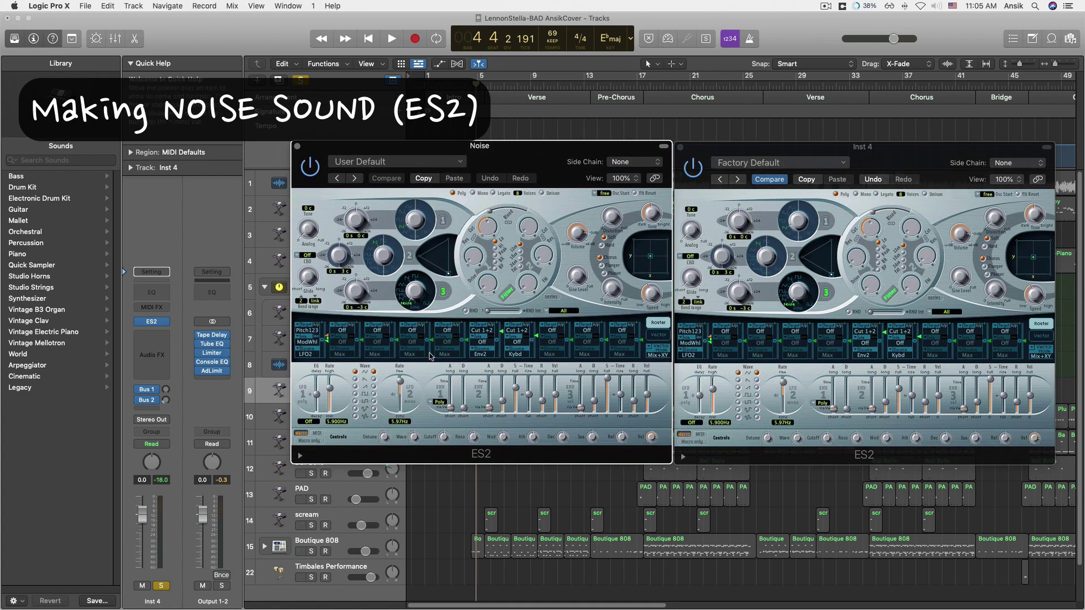
click(823, 152)
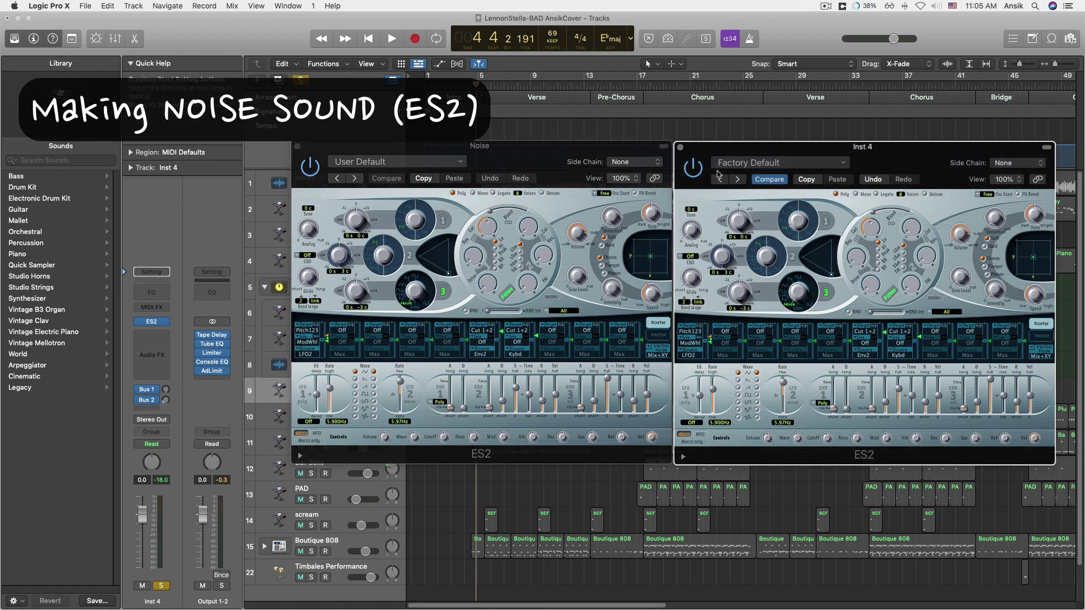
click(680, 147)
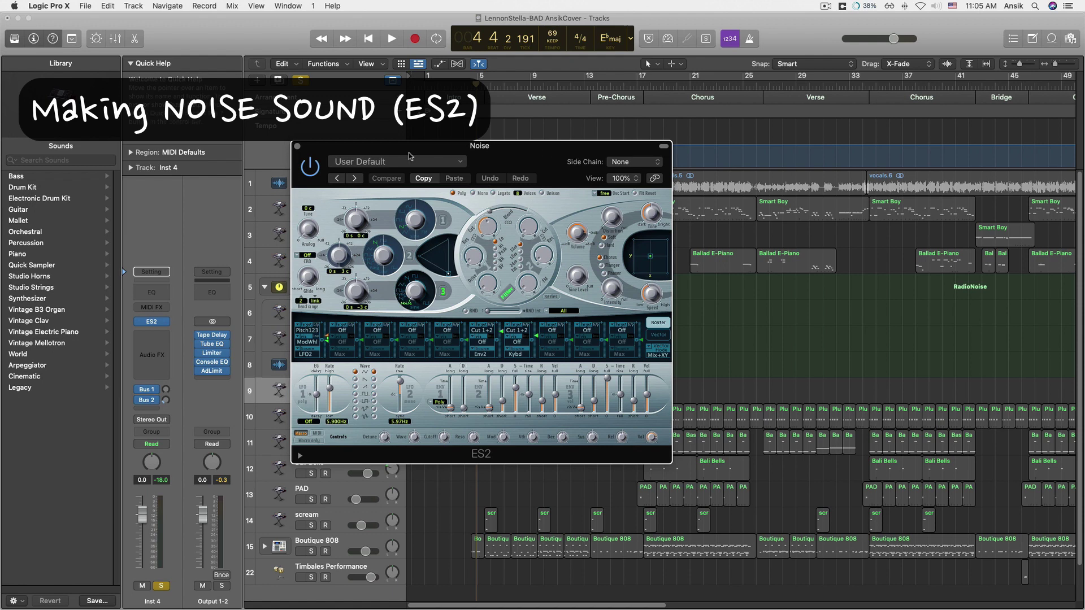
click(297, 146)
Examine the Bitcrusher settings on the Noise track and close the plug-in window
click(335, 312)
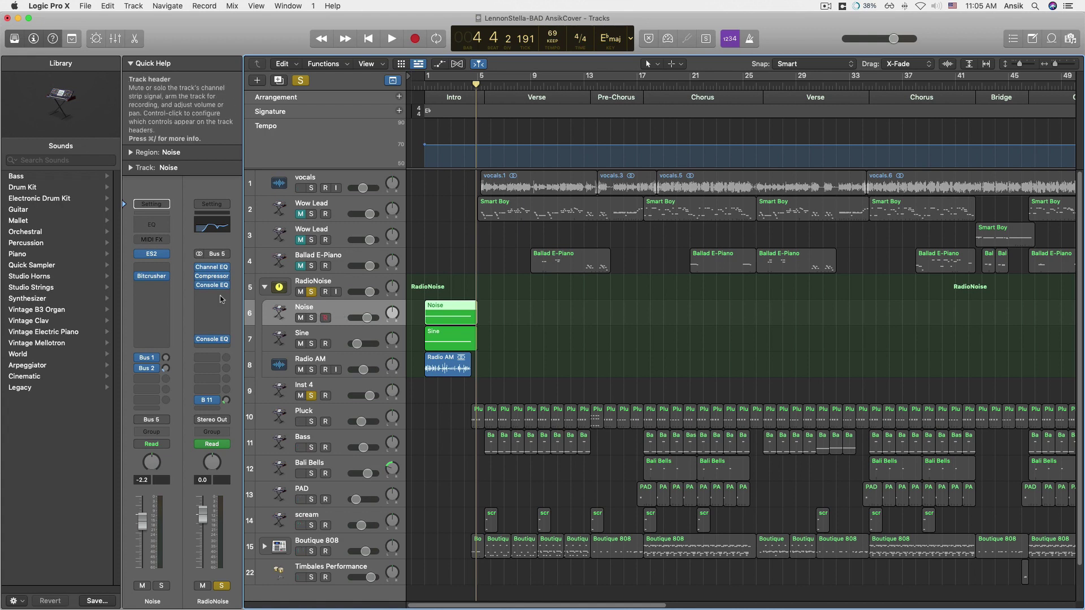
click(146, 279)
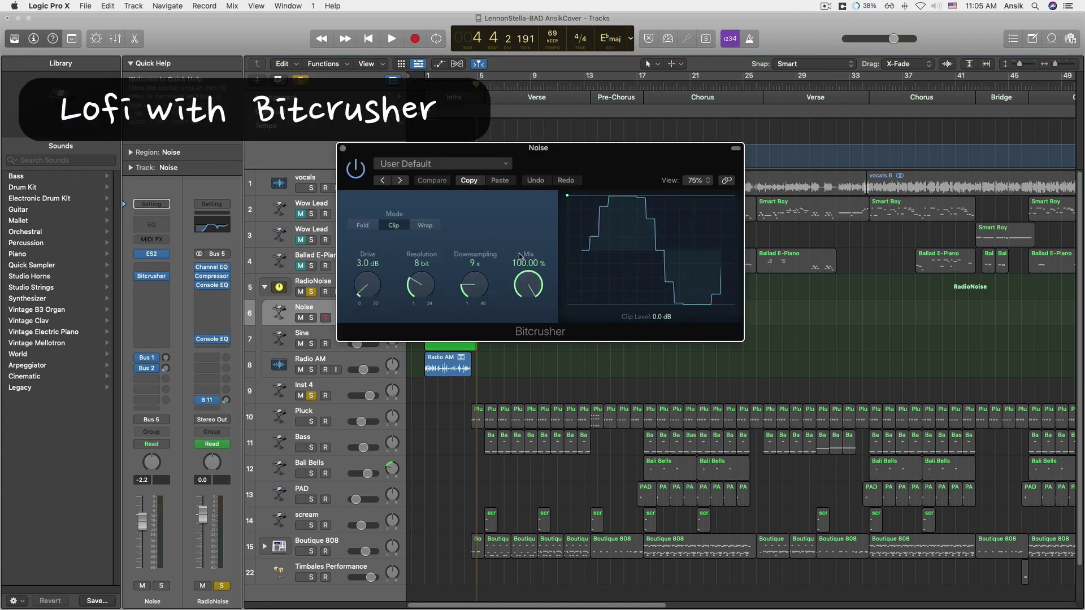
click(342, 148)
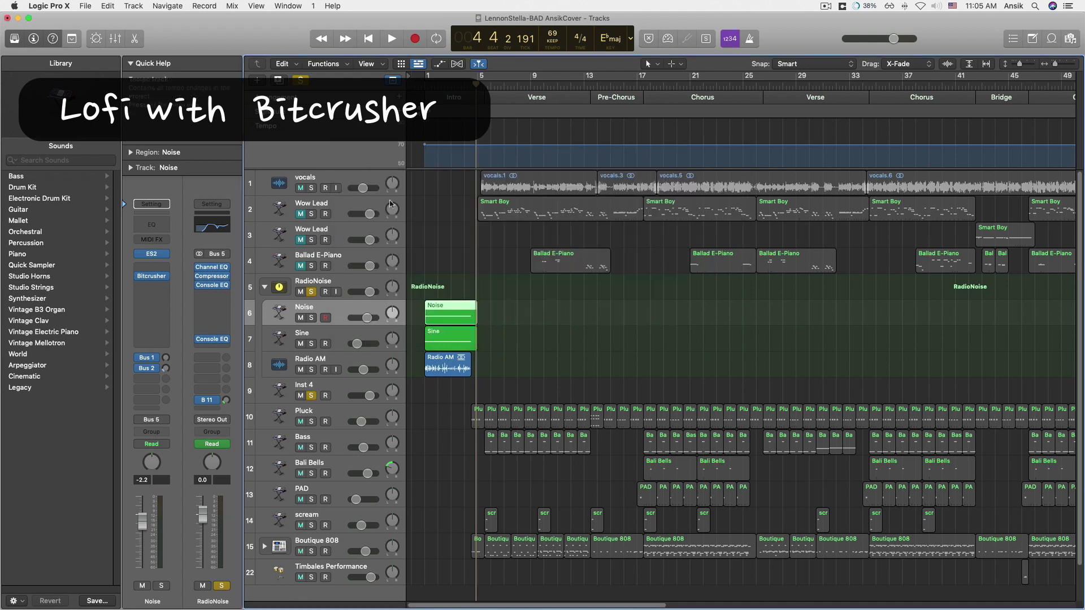
Insert a stereo Bitcrusher on the Inst 4 track and move its window aside
click(349, 387)
mouse_move(215, 347)
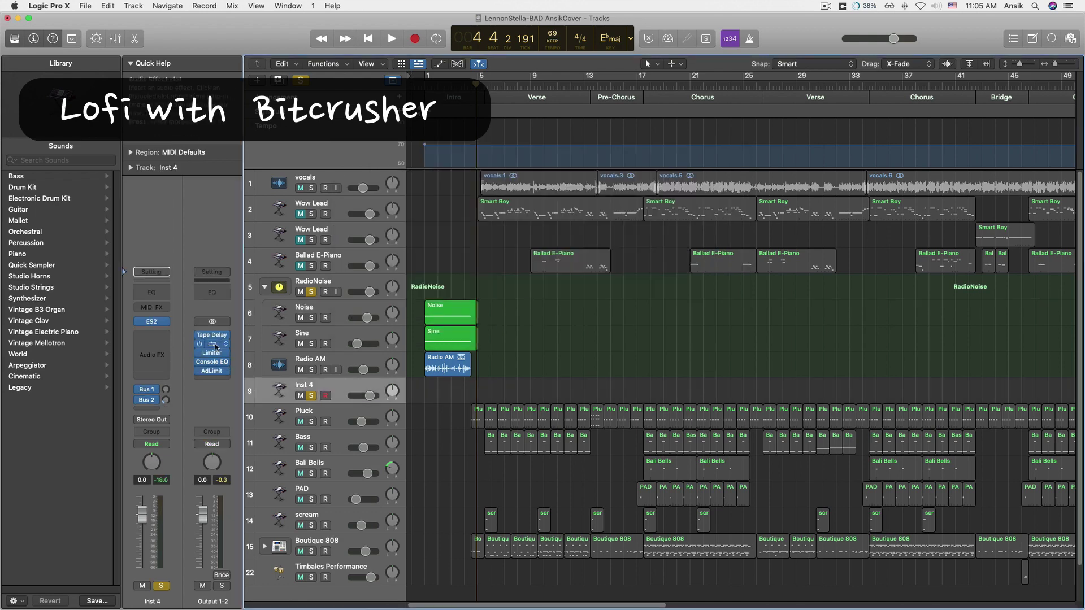
click(163, 338)
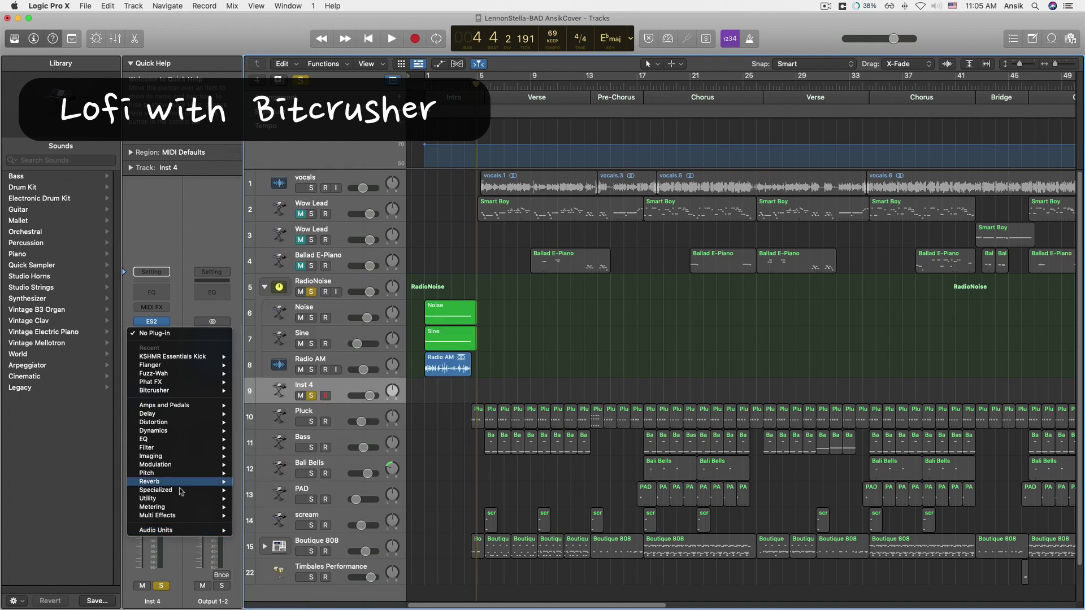
mouse_move(173, 429)
mouse_move(279, 427)
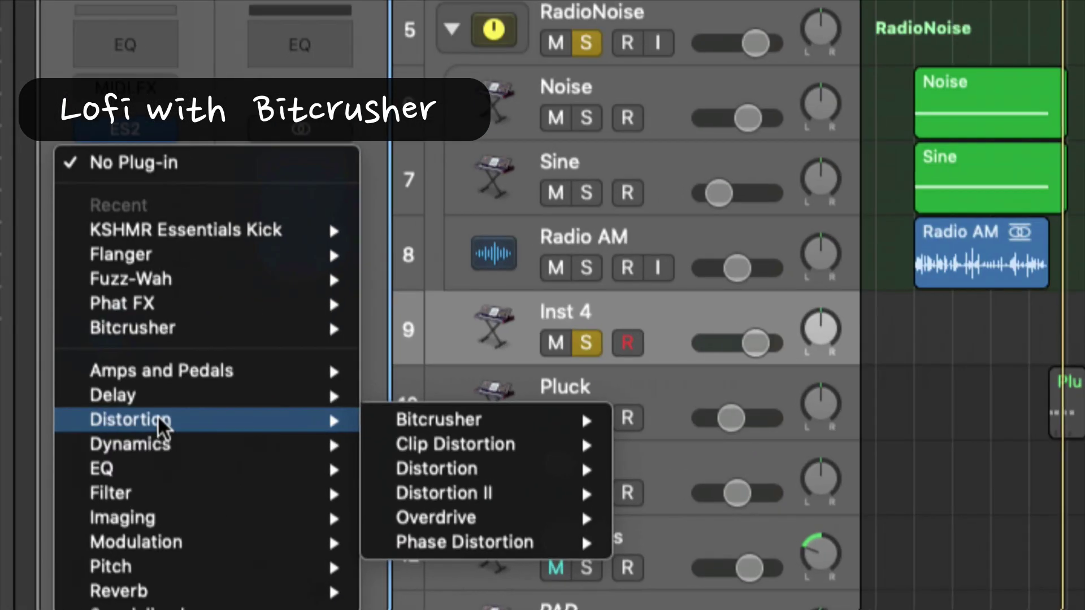
mouse_move(429, 421)
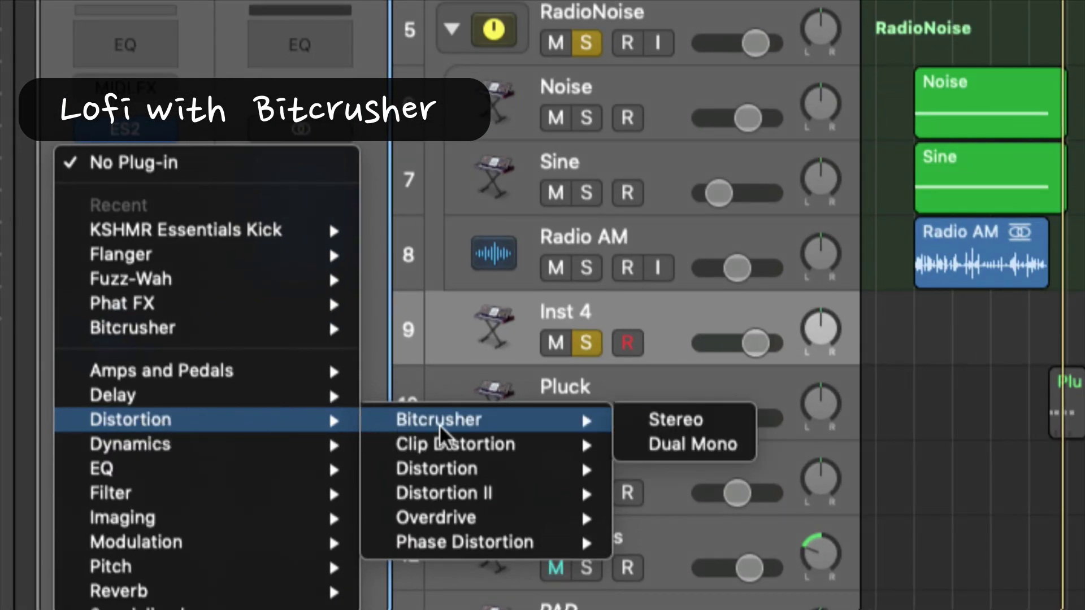
click(644, 421)
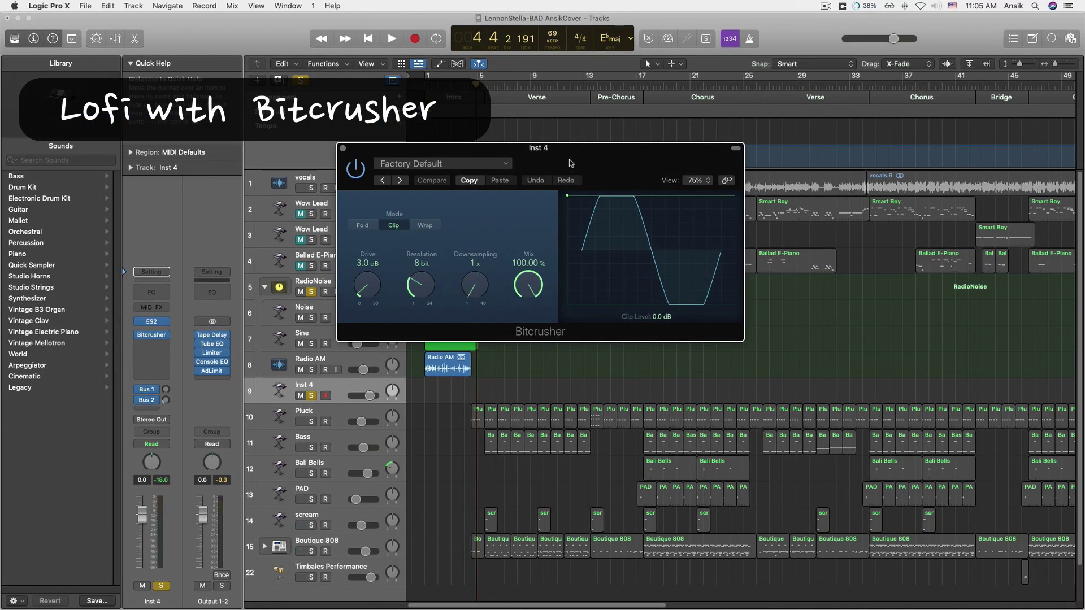
drag(569, 163, 722, 198)
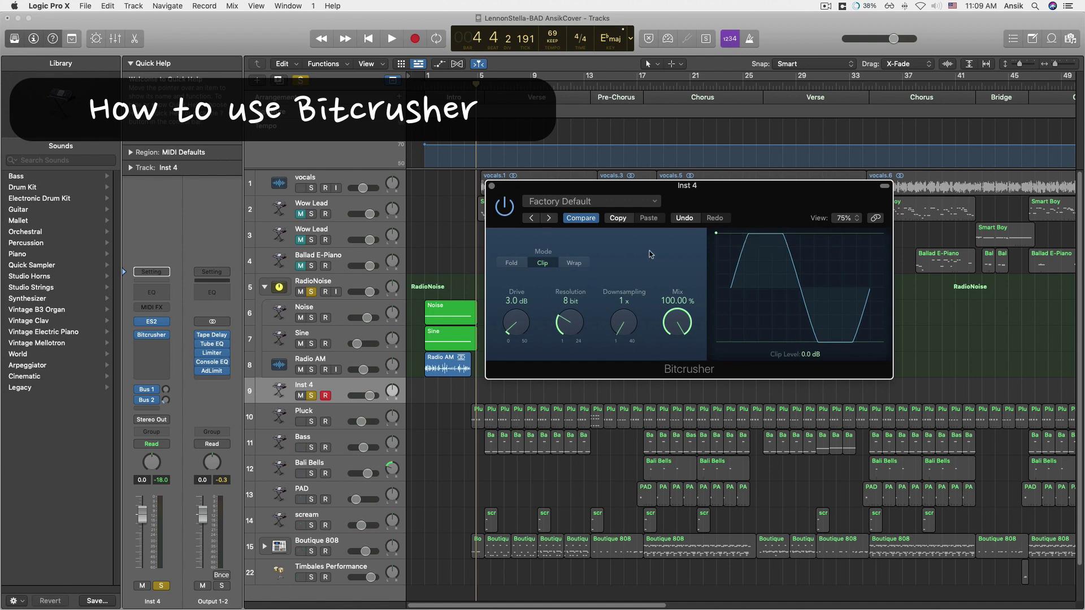
Try the Fold and Wrap modes in the Inst 4 Bitcrusher and return it to Clip
click(512, 264)
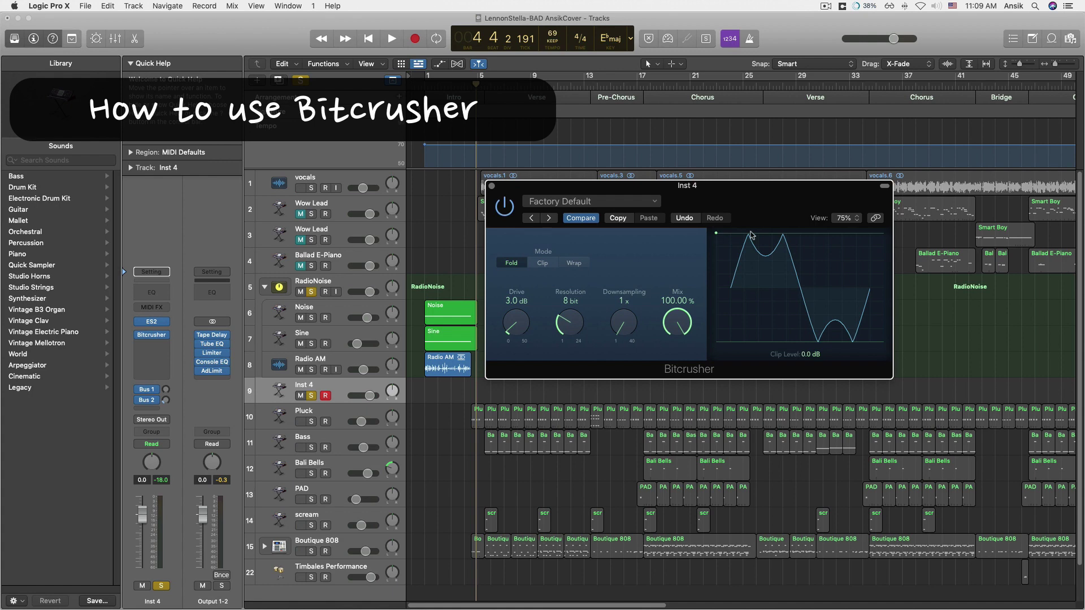
click(585, 265)
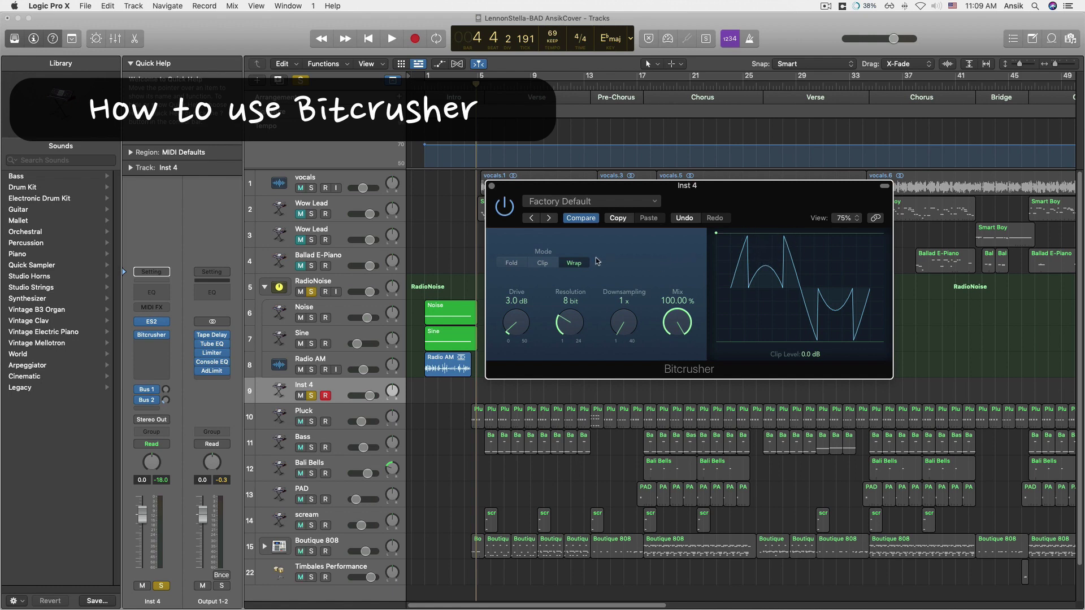
click(542, 262)
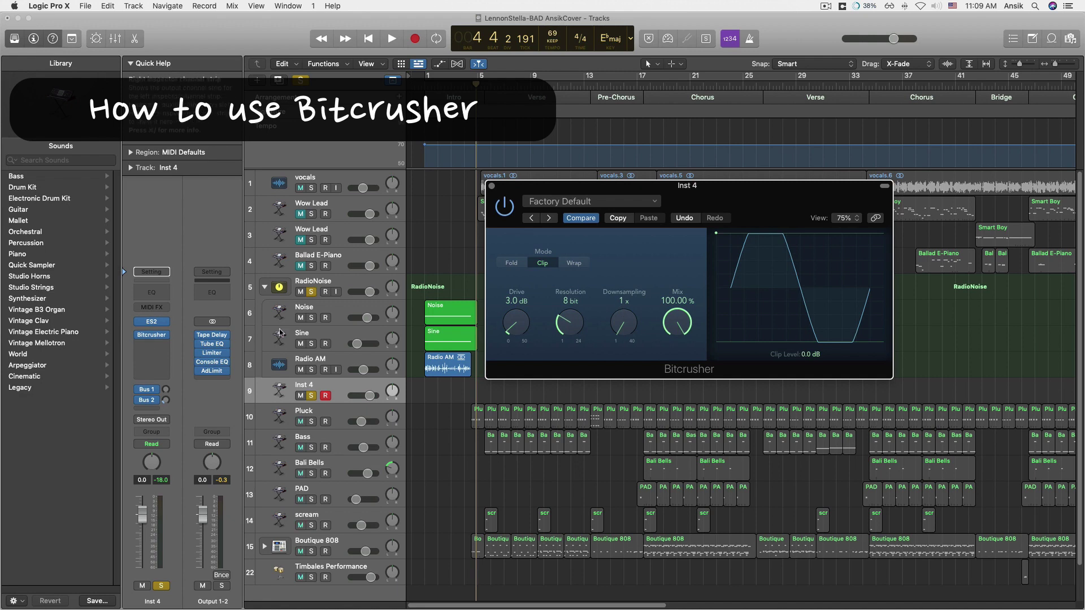
Open the Noise track's Bitcrusher and place its window beside the Inst 4 Bitcrusher
click(336, 311)
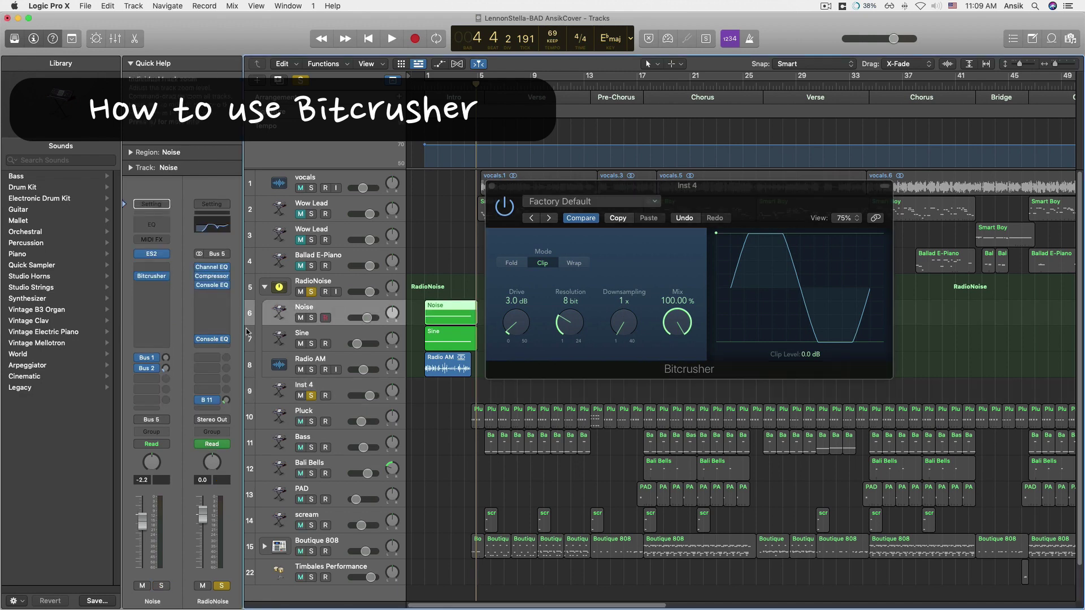
click(152, 276)
drag(561, 157, 303, 197)
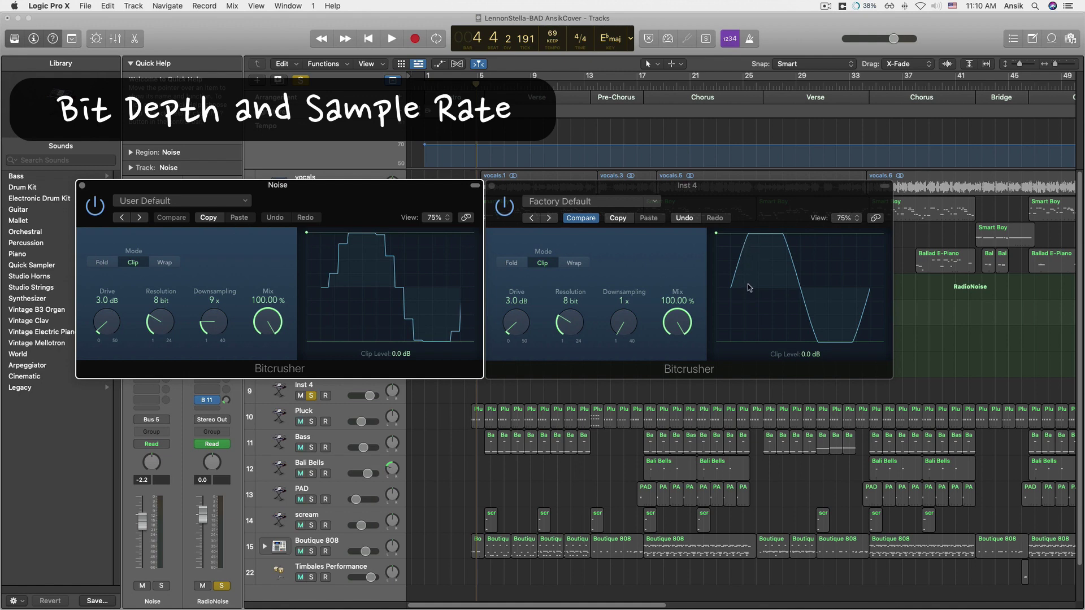
Lower the Inst 4 Bitcrusher's Resolution to 2 bit and restore it to 8 bit
click(571, 321)
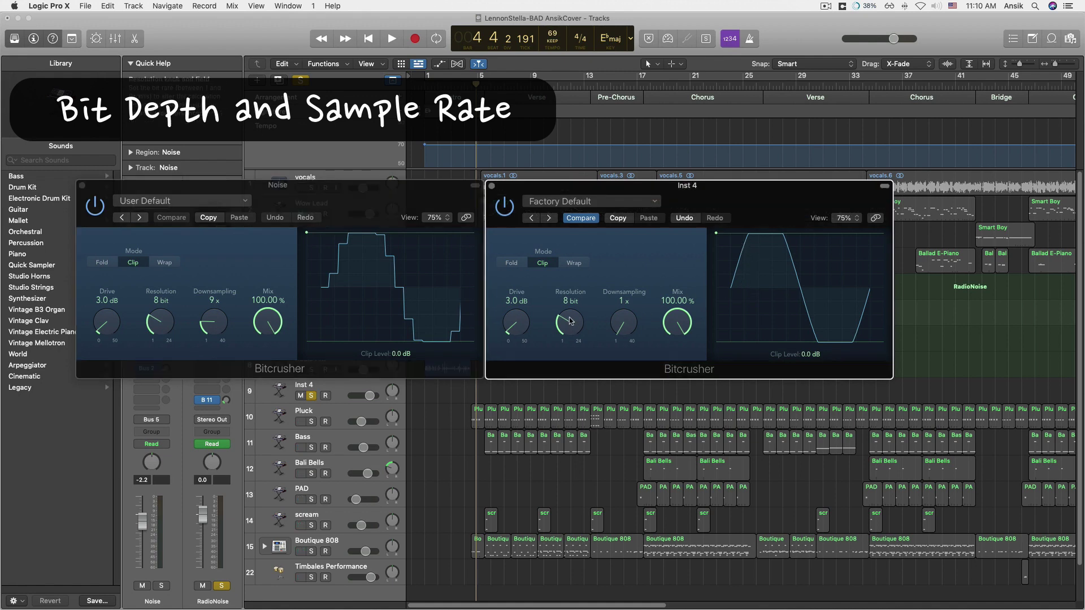
drag(571, 321, 575, 346)
drag(570, 322, 570, 331)
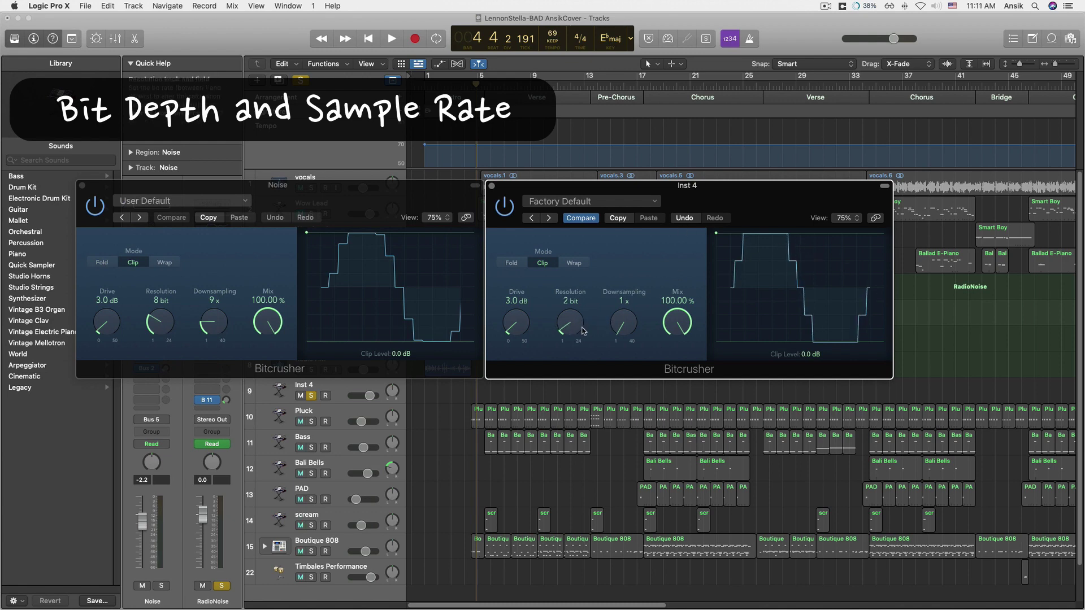
drag(575, 331, 574, 292)
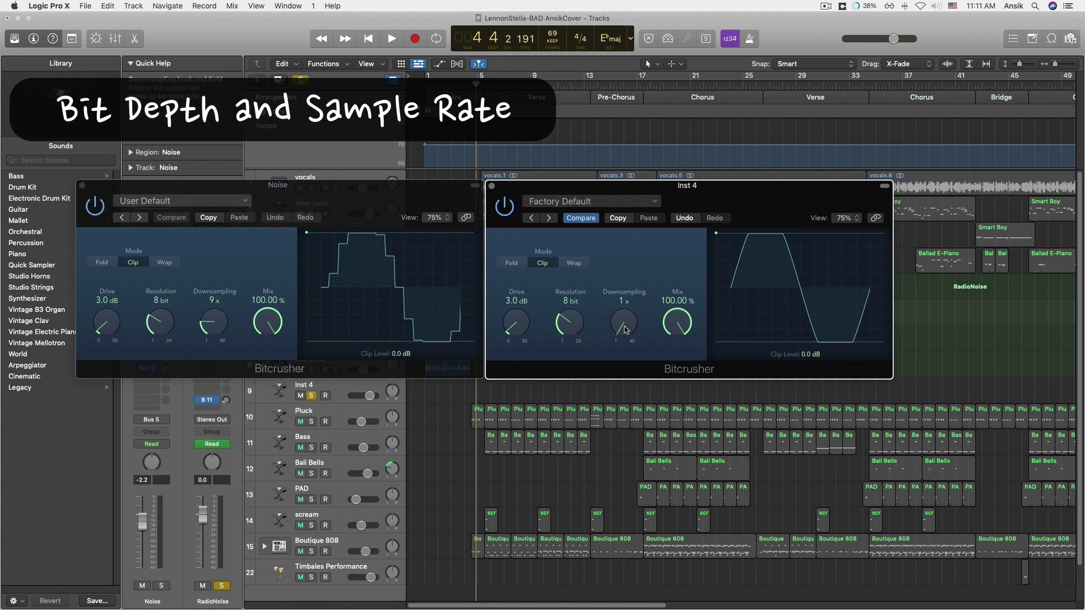
Try 16x and 1x Downsampling in the Inst 4 Bitcrusher and settle on 9x with 8 bit Resolution
drag(626, 330, 634, 269)
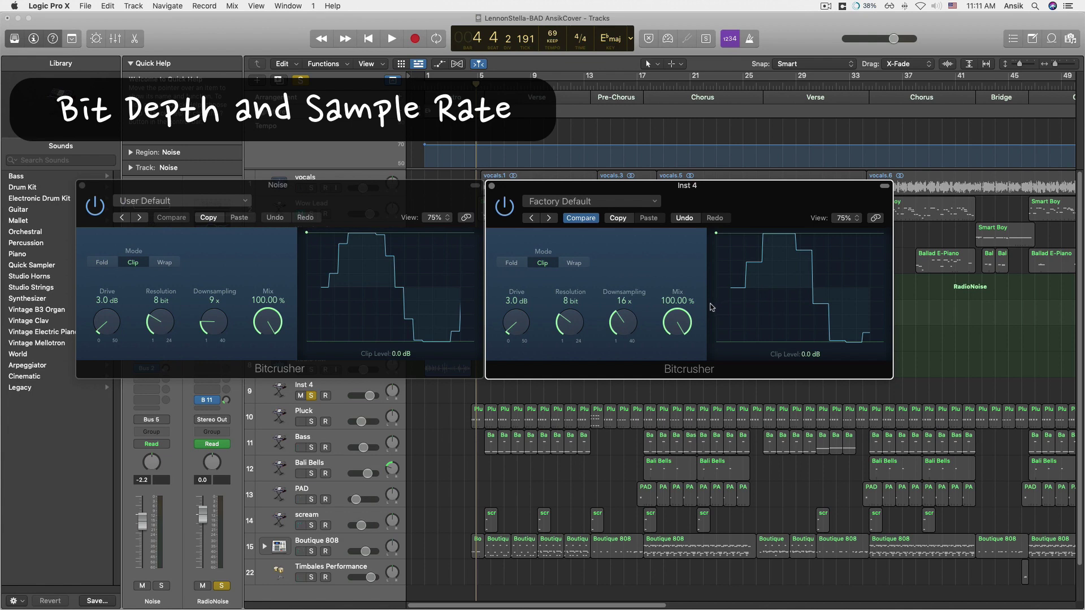
drag(623, 327, 633, 337)
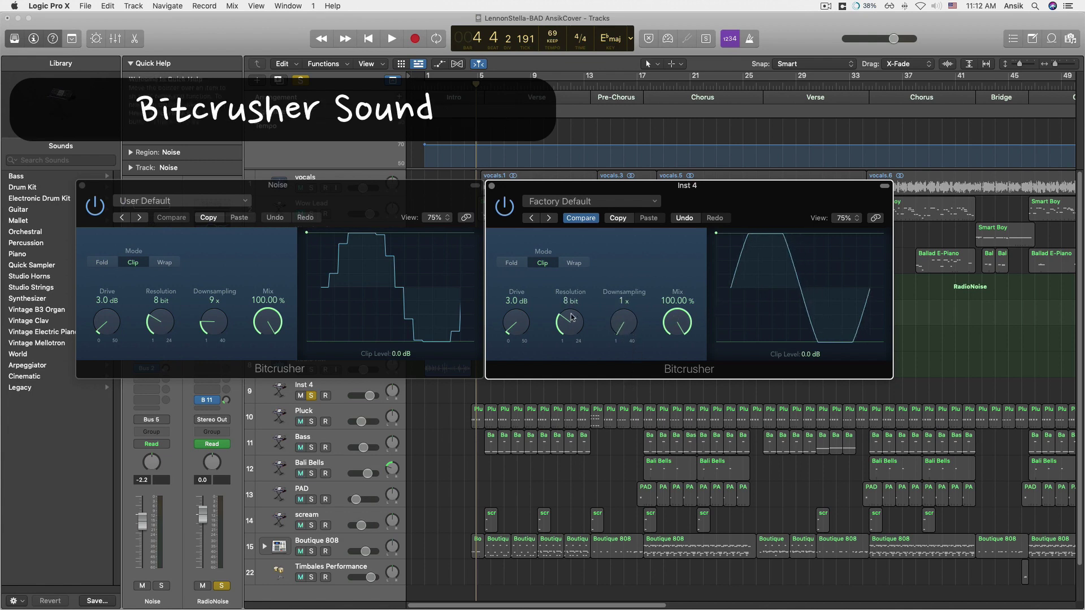
drag(569, 321, 615, 278)
drag(631, 341, 628, 290)
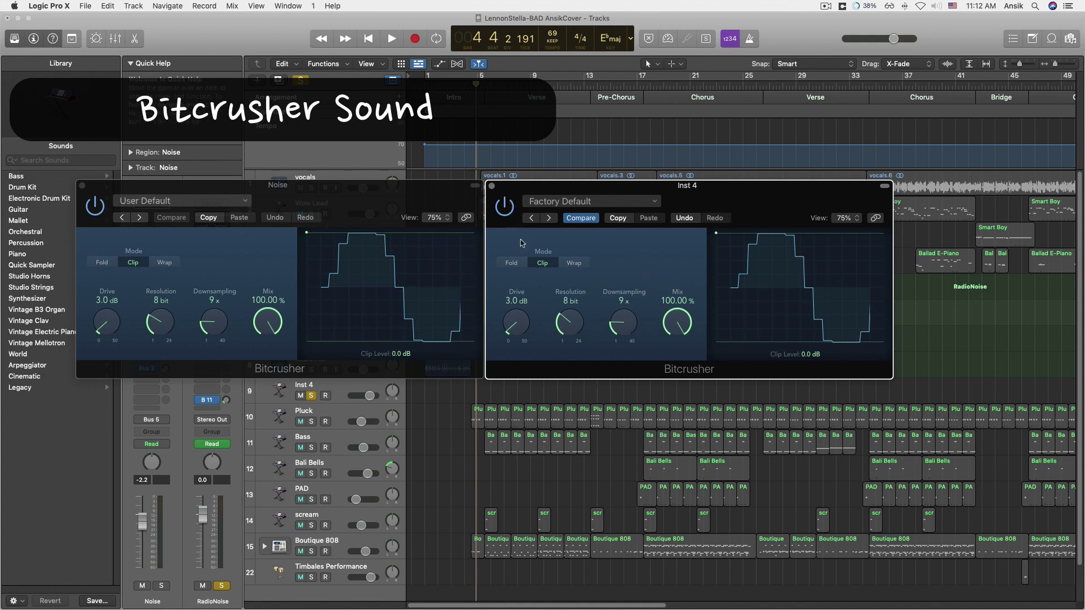
Compare the Inst 4 sound with Bitcrusher on and off, leave it bypassed, and close both plug-in windows
click(426, 86)
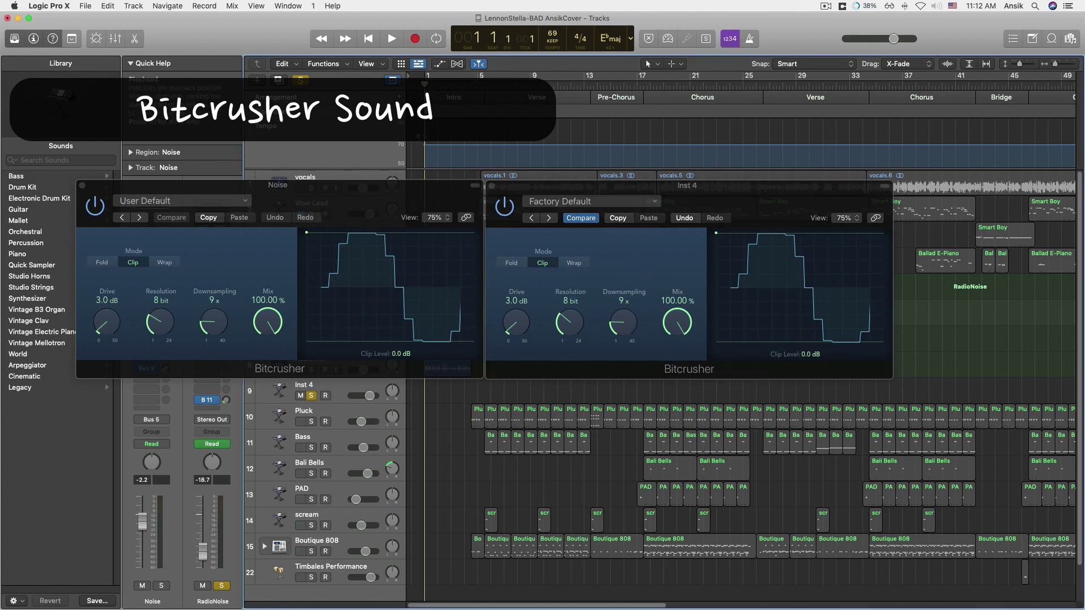
click(653, 342)
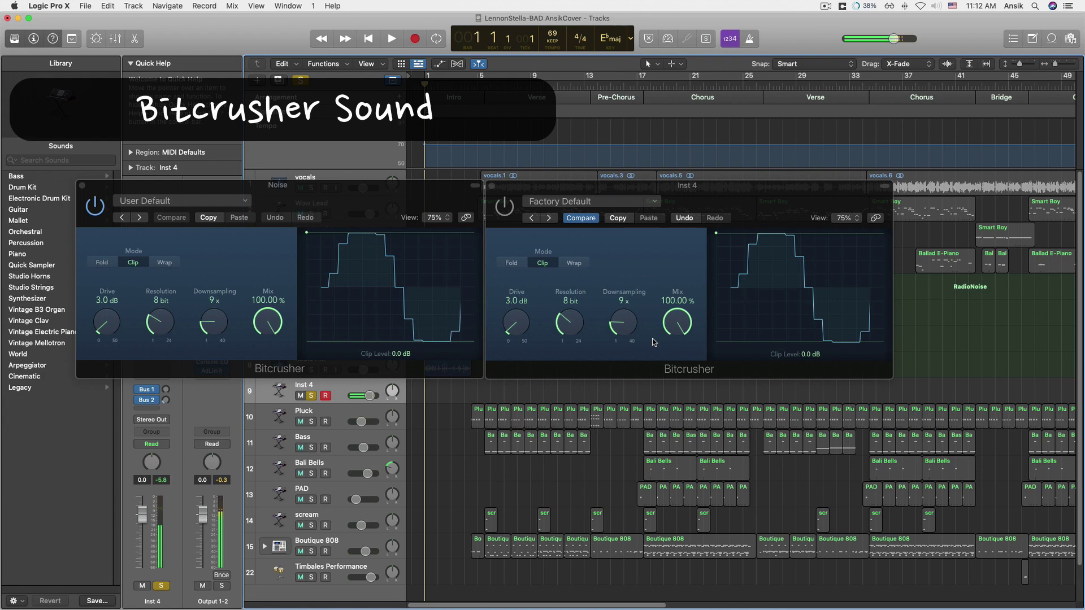
click(511, 209)
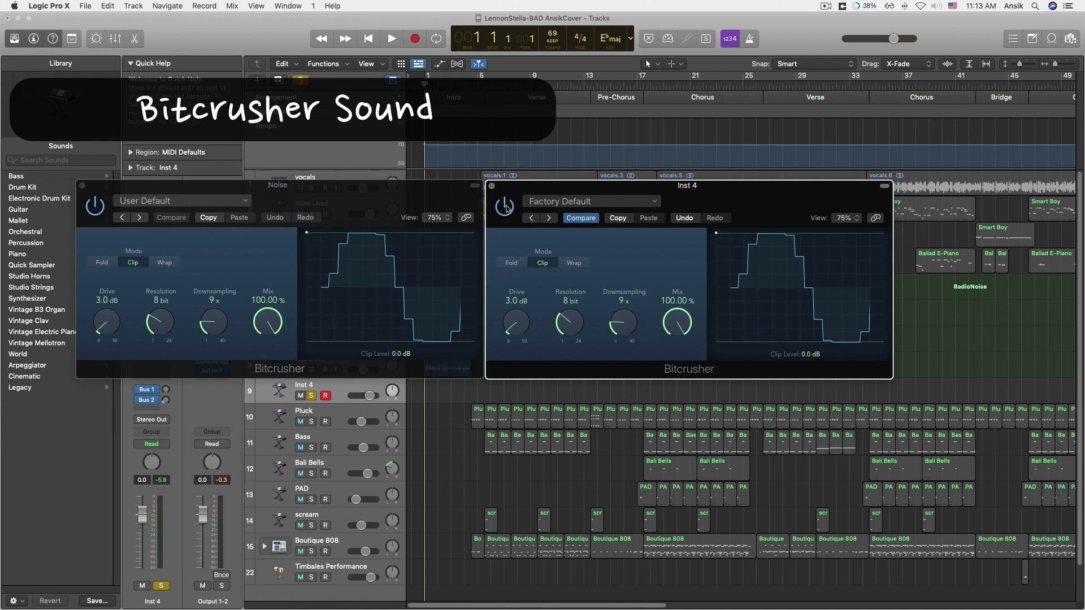
click(505, 208)
click(83, 187)
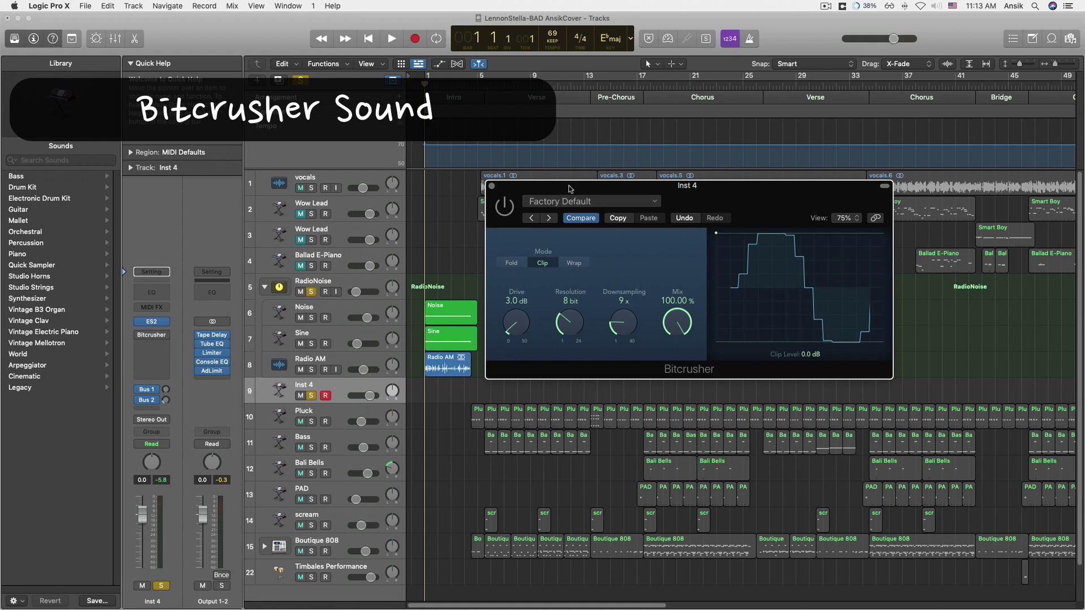
click(492, 188)
Review the Noise track's ES2 and Bitcrusher settings and close each plug-in window
click(337, 317)
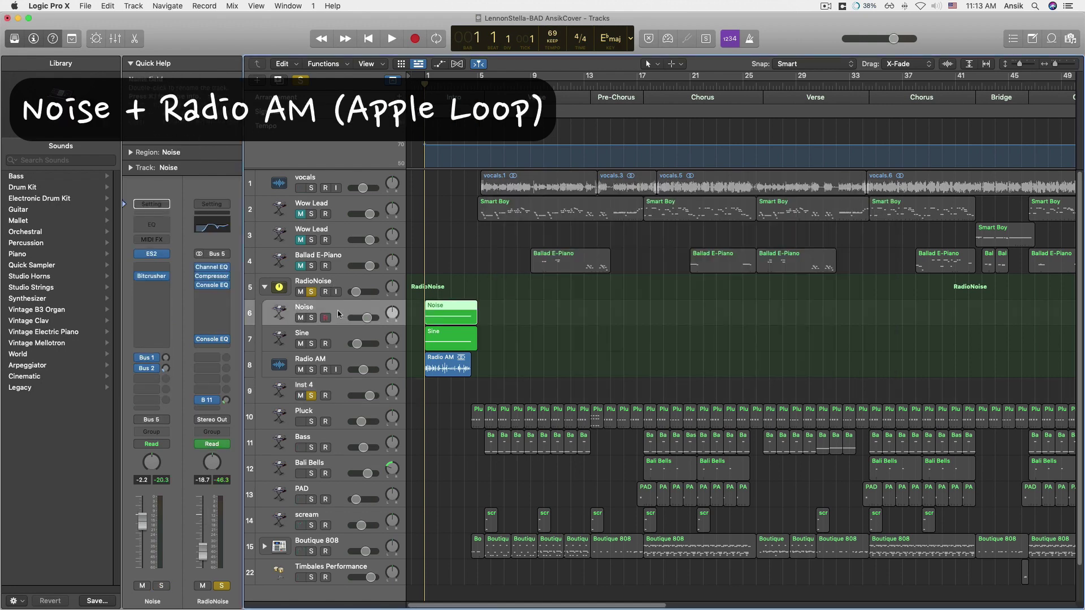
click(154, 253)
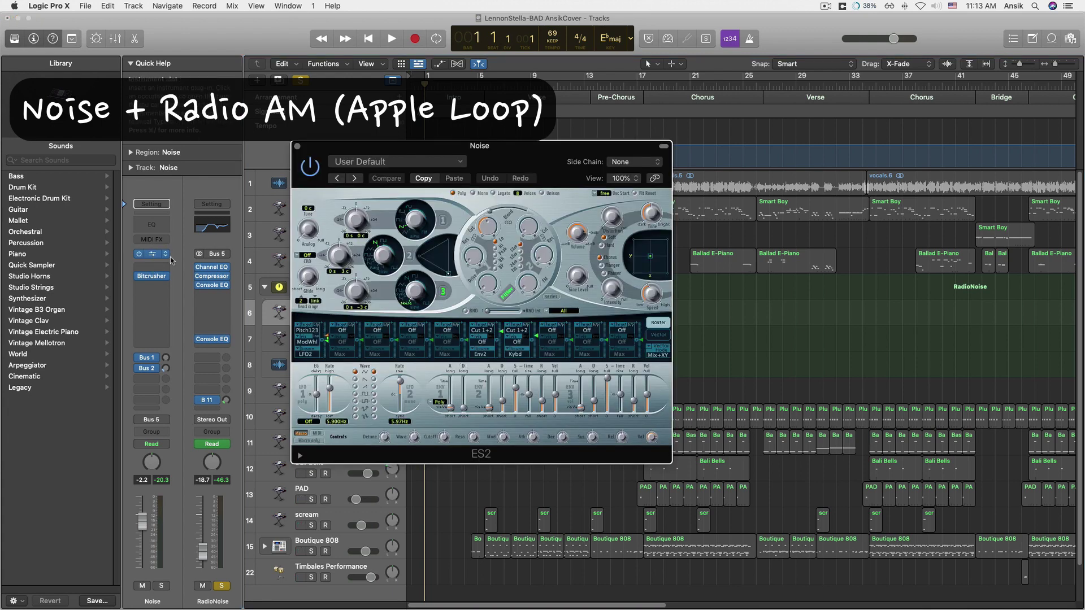
click(156, 257)
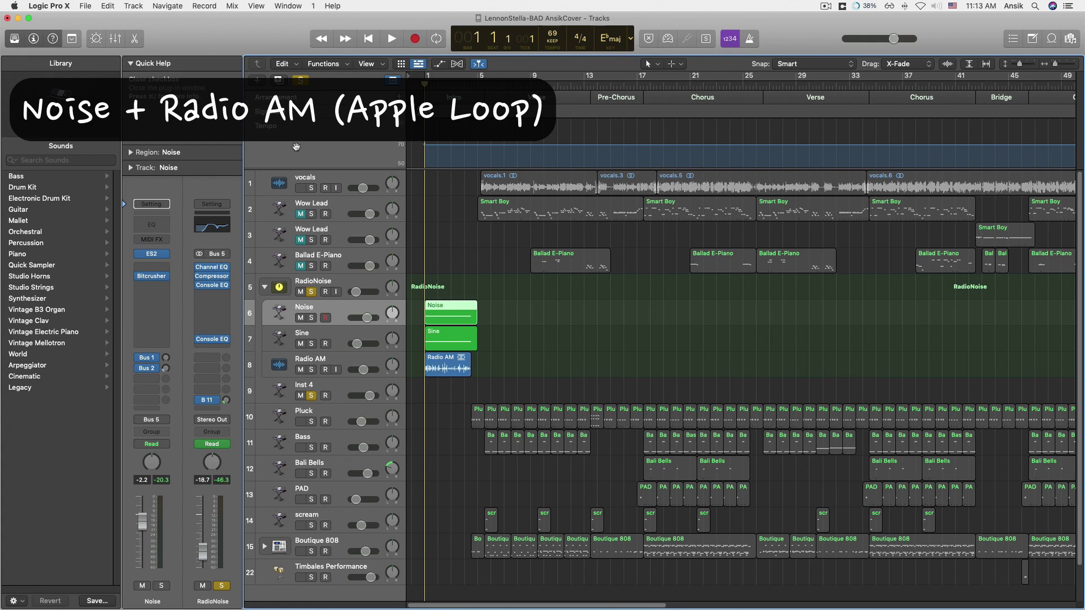
click(153, 277)
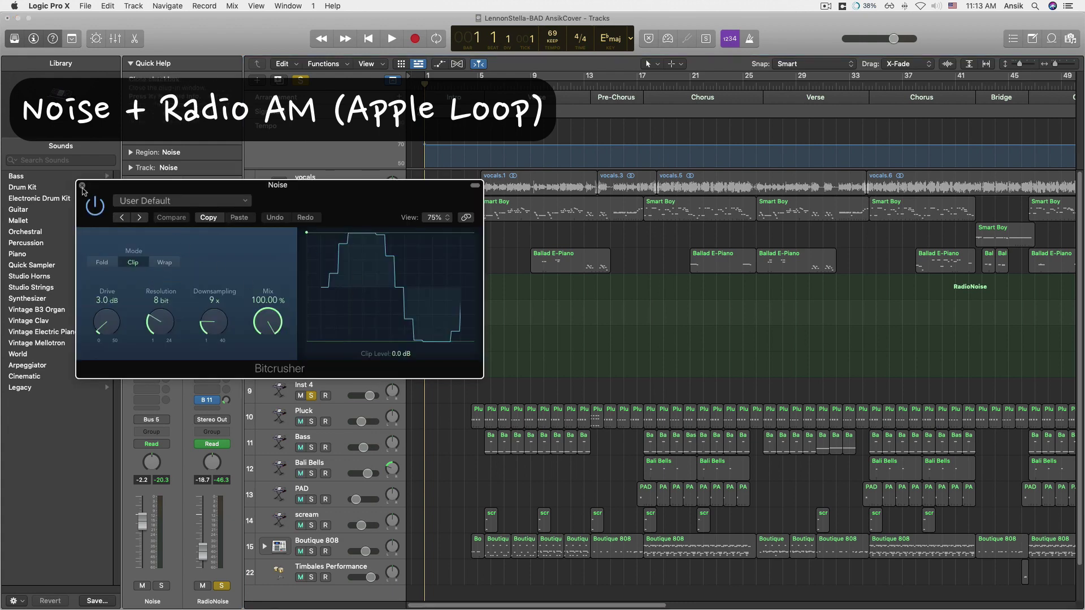
click(82, 186)
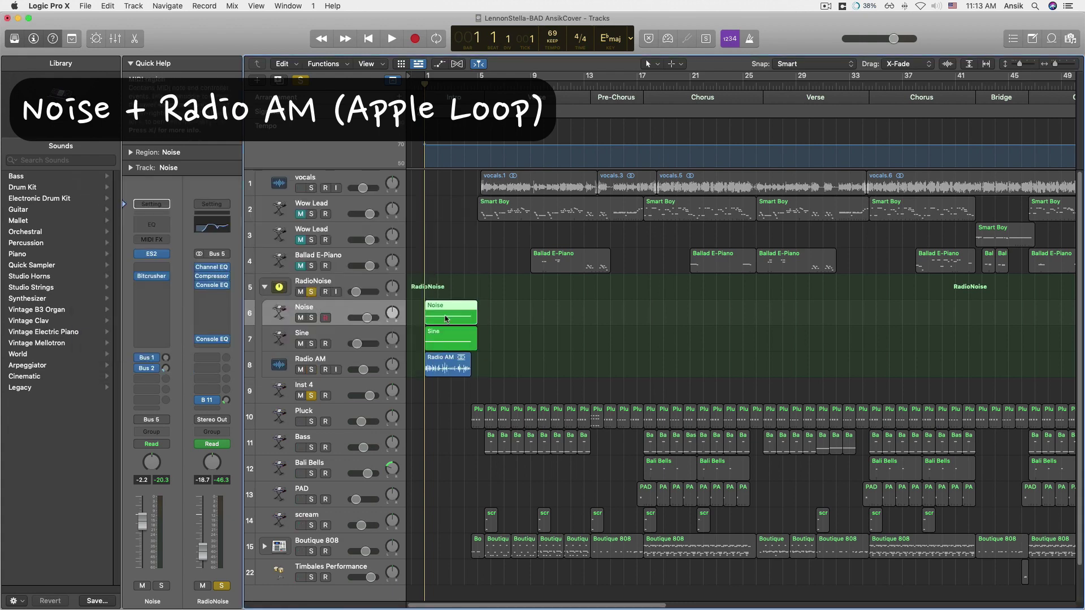
Solo the Noise and Radio AM tracks inside the RadioNoise stack
click(311, 318)
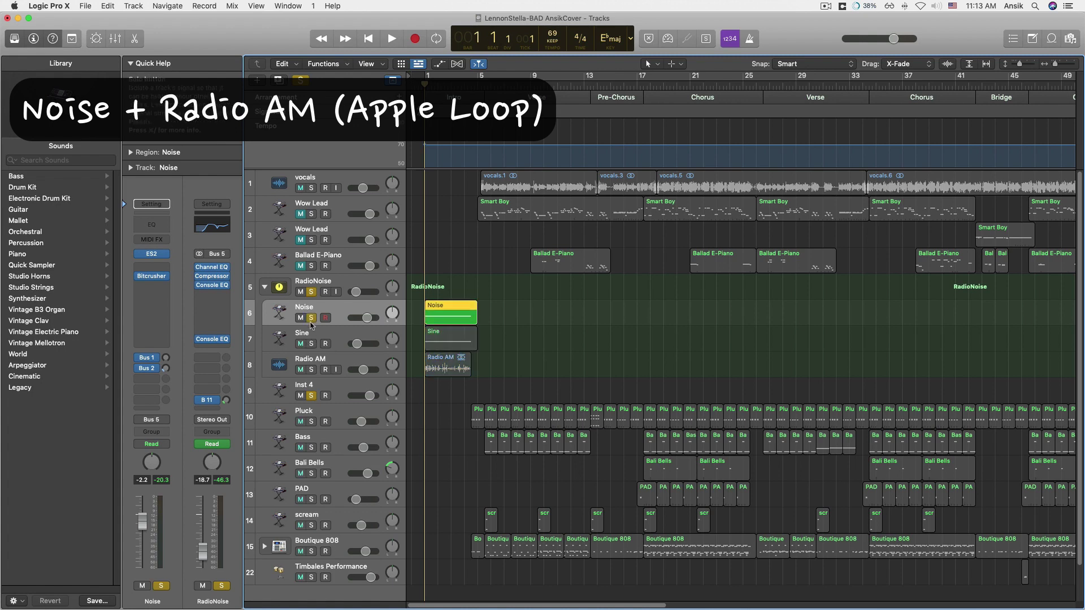
click(311, 318)
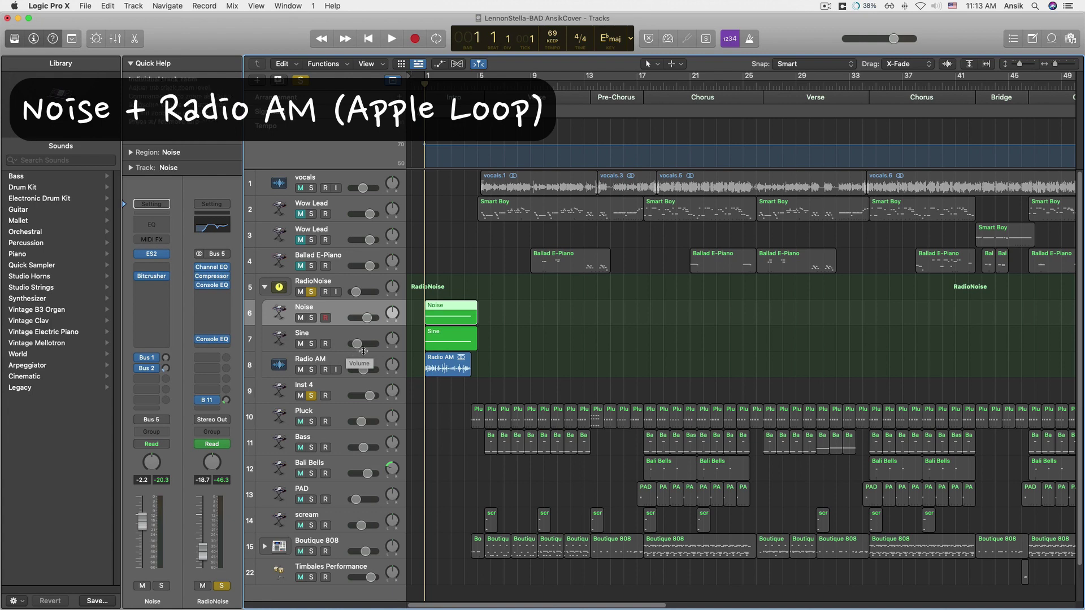
click(461, 369)
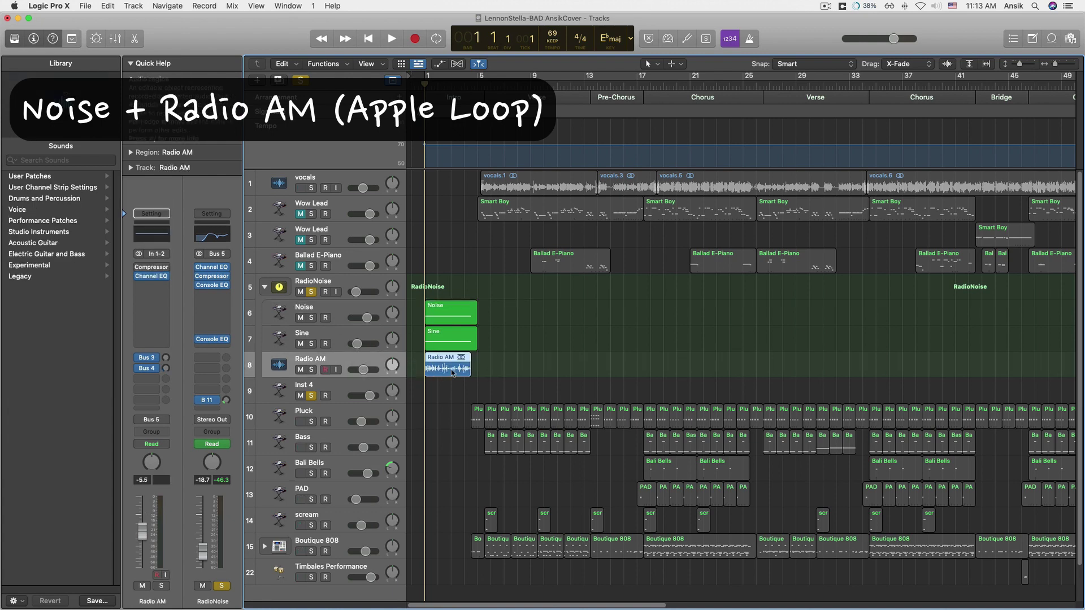
click(312, 370)
click(311, 319)
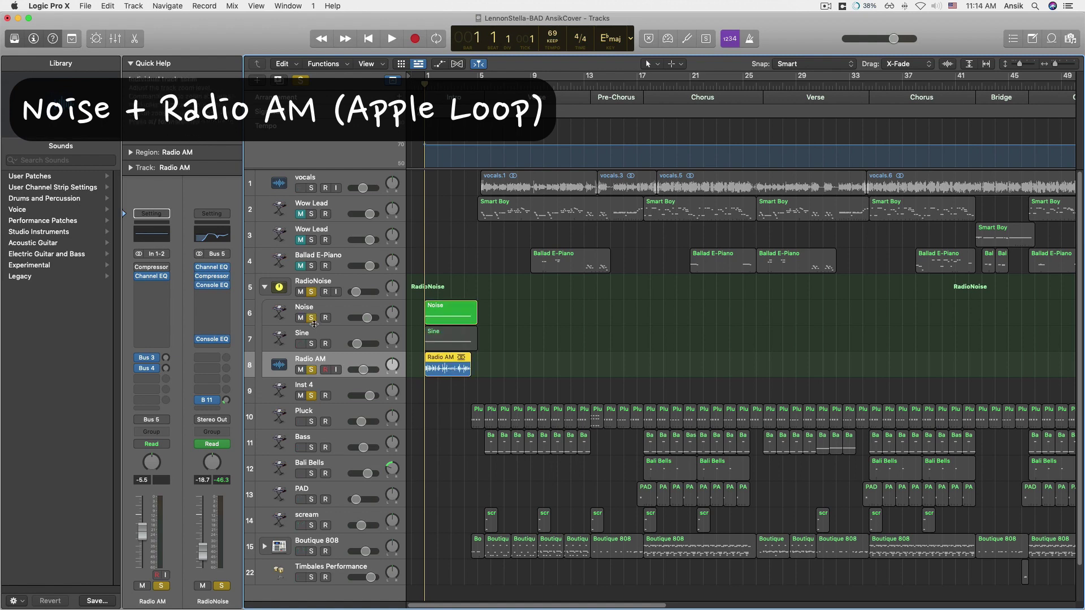
Play the soloed Noise and Radio AM tracks together, stop playback, and return the playhead to bar 1
key(space)
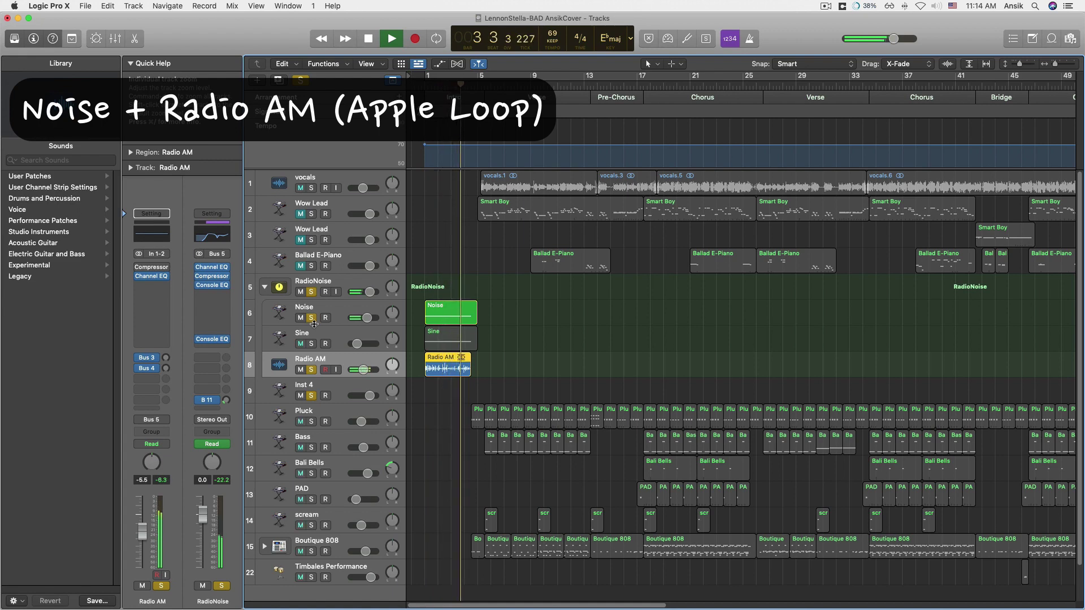
key(space)
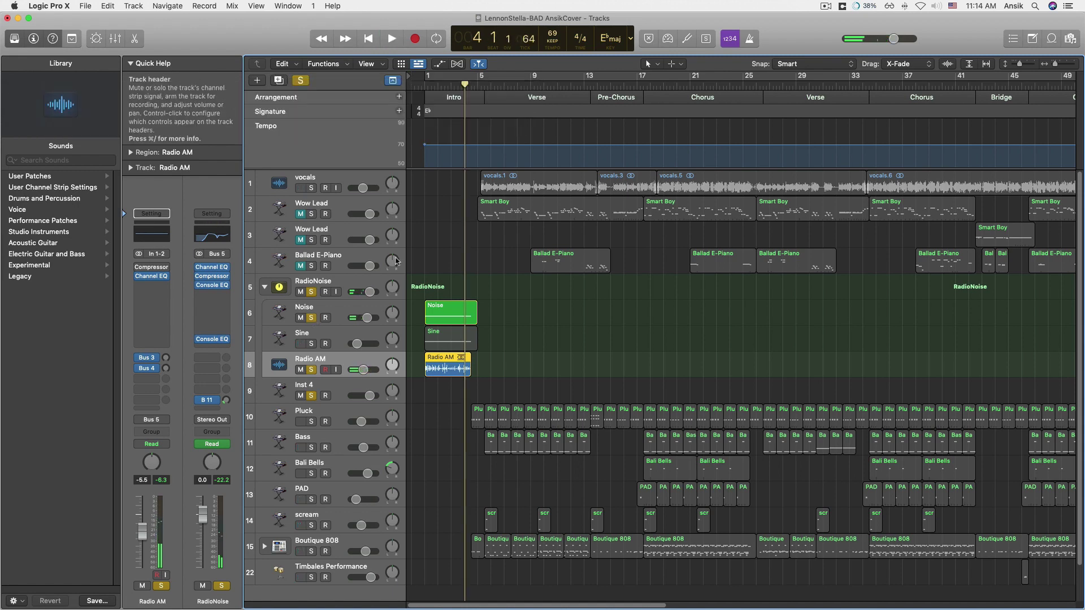
click(426, 85)
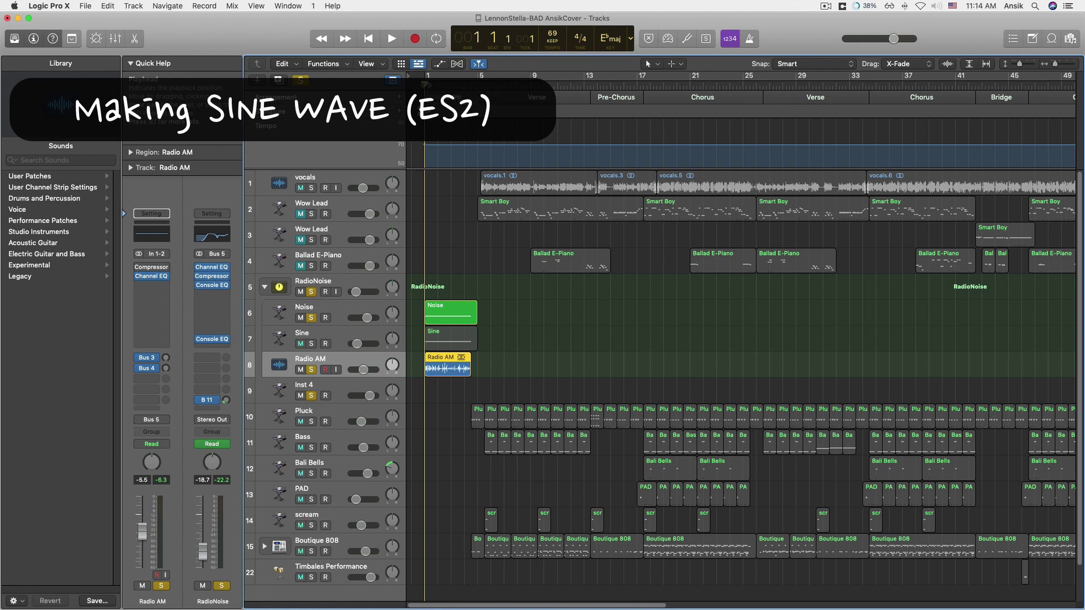
Solo the Sine track as well and open its ES2 instrument
click(346, 334)
click(311, 343)
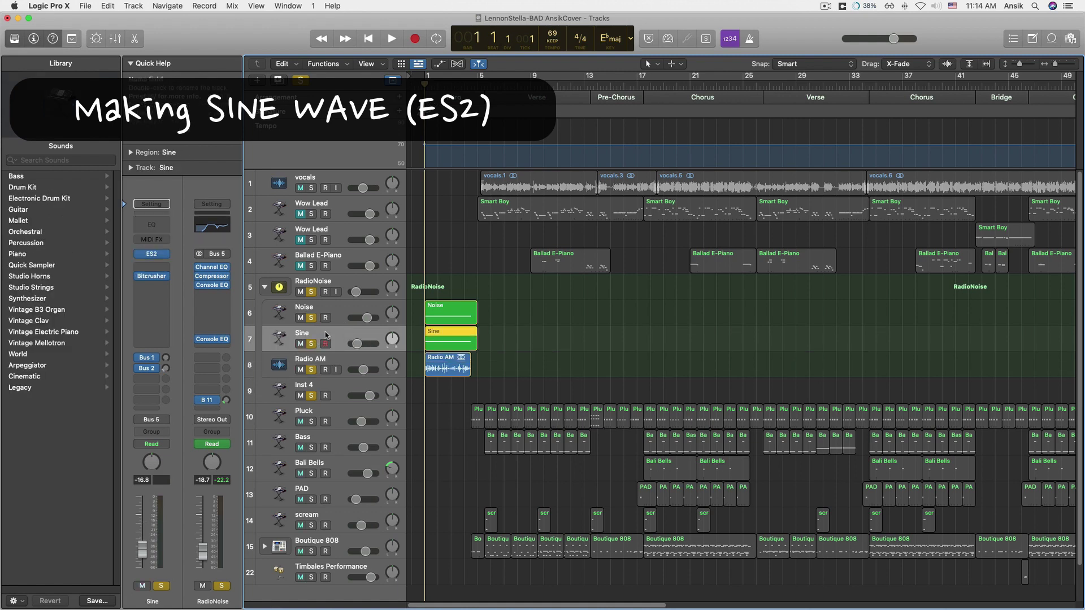
click(152, 254)
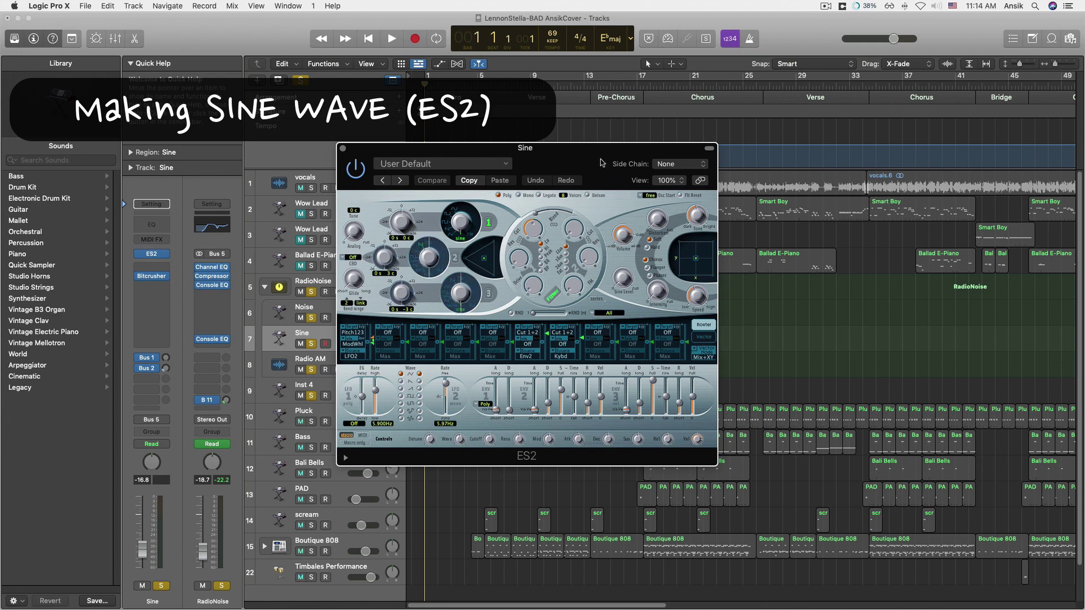
Open the Inst 4 track's ES2, recall its default setting, and arrange it side by side with the Sine track's ES2
click(310, 387)
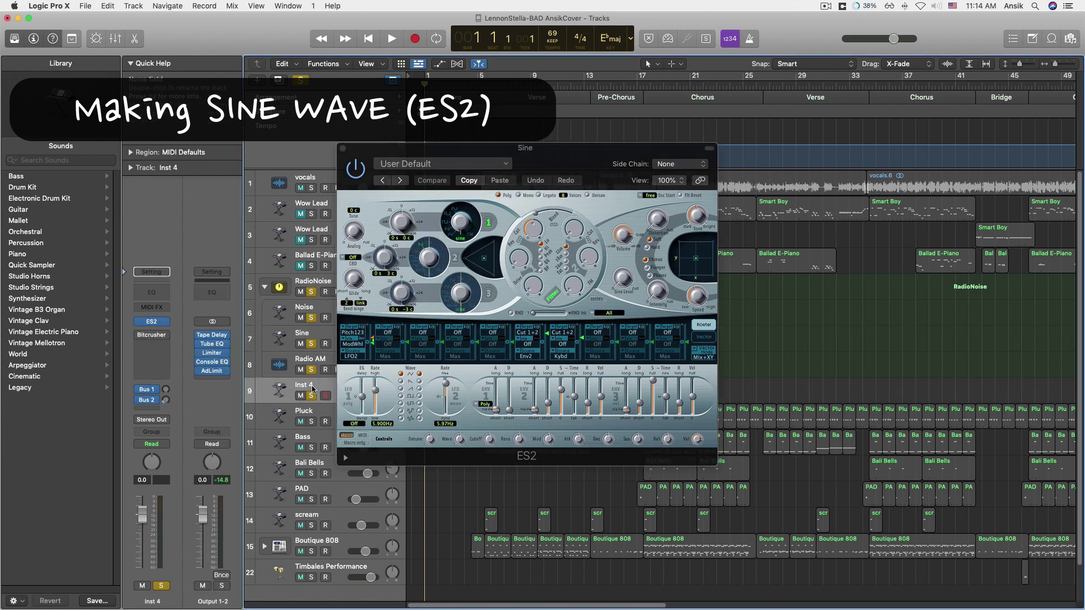
click(152, 325)
click(787, 163)
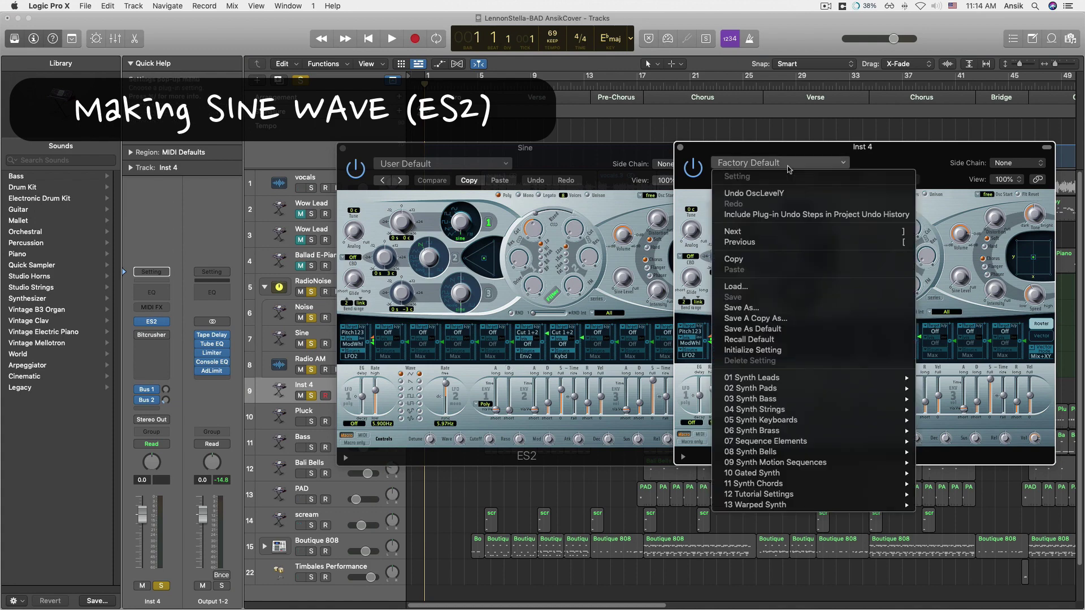
click(767, 340)
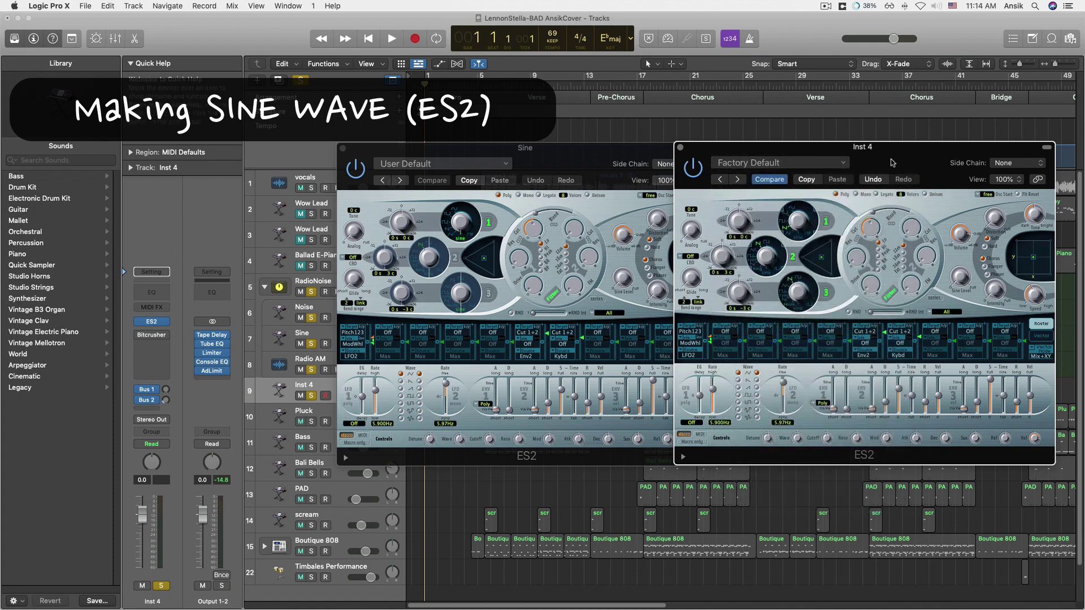
drag(891, 160, 863, 162)
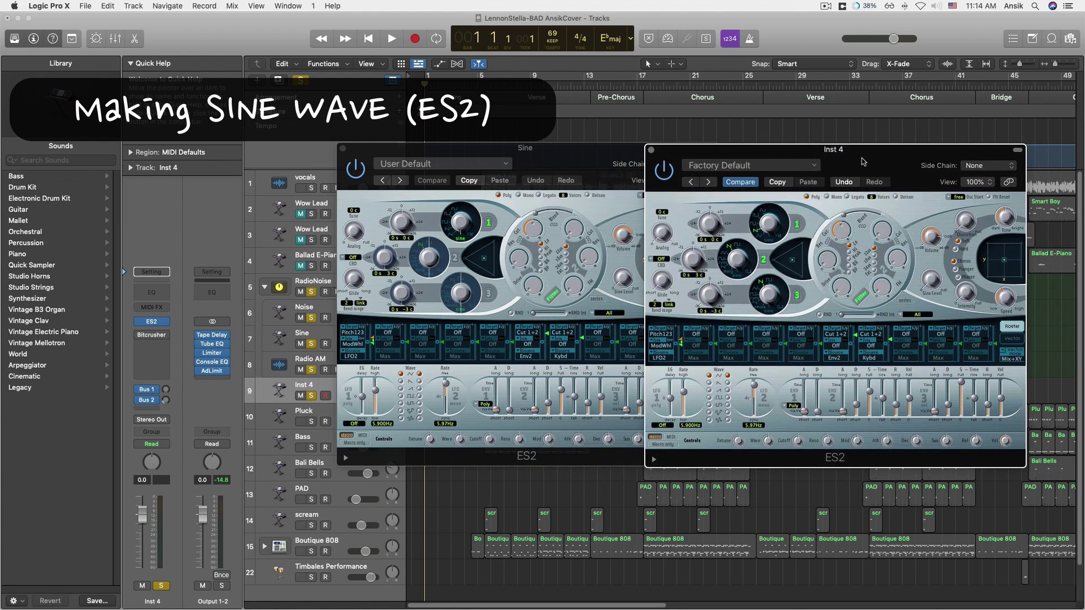
drag(586, 149, 509, 150)
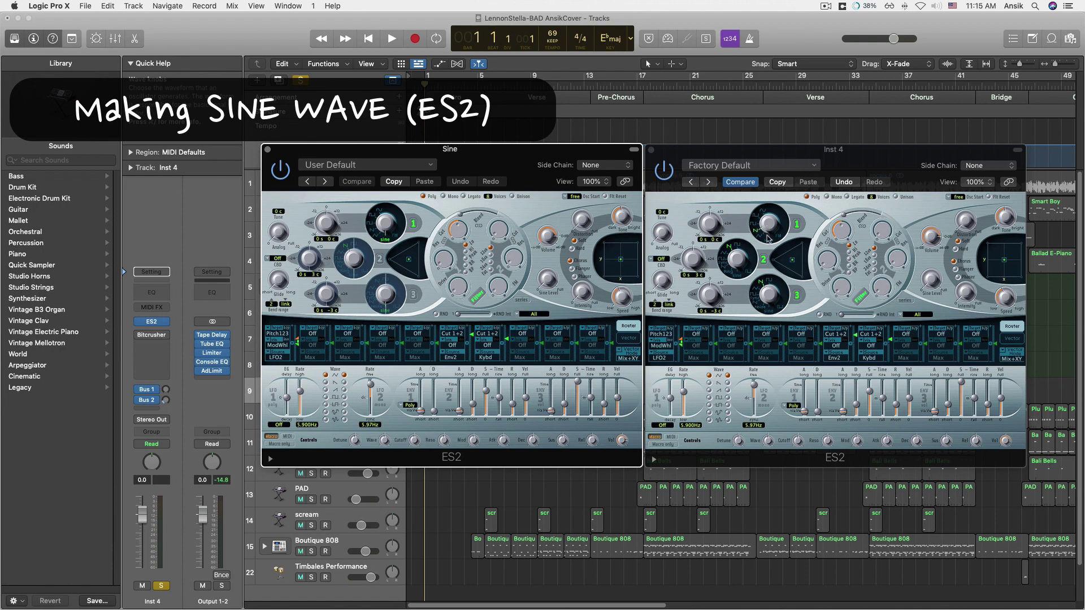
Turn off oscillators 2 and 3 in Inst 4's ES2, set oscillator 1 to a sine wave, and close the plug-in window
click(764, 260)
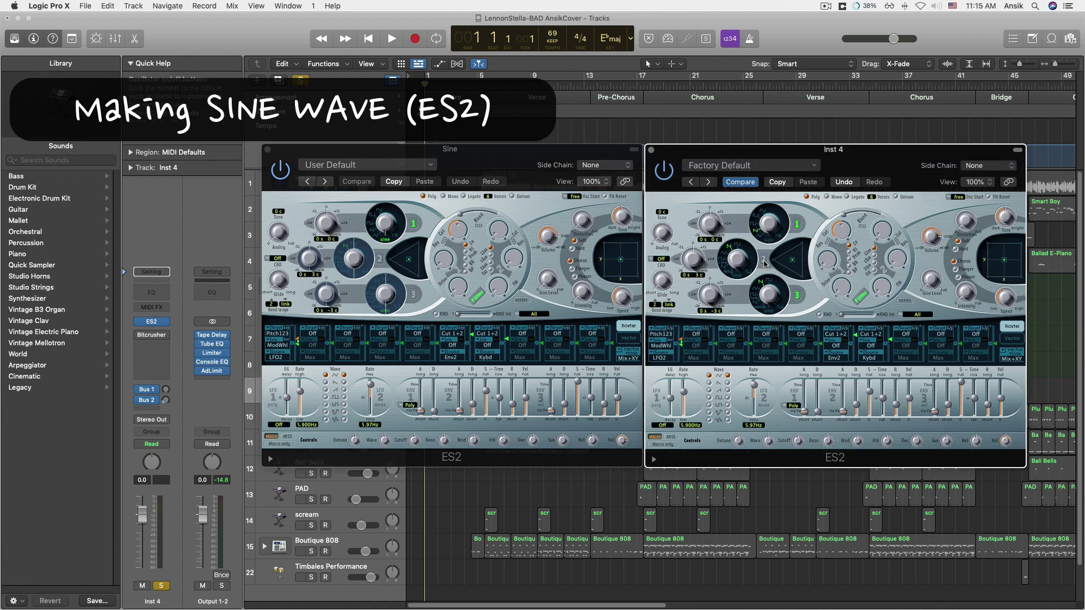
click(763, 260)
click(796, 296)
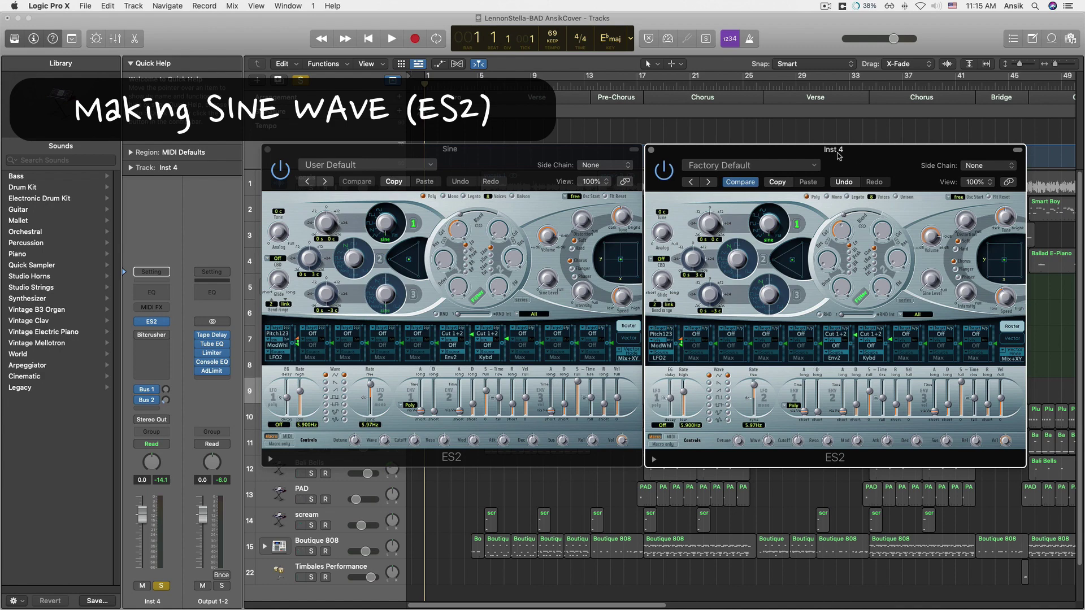
click(651, 150)
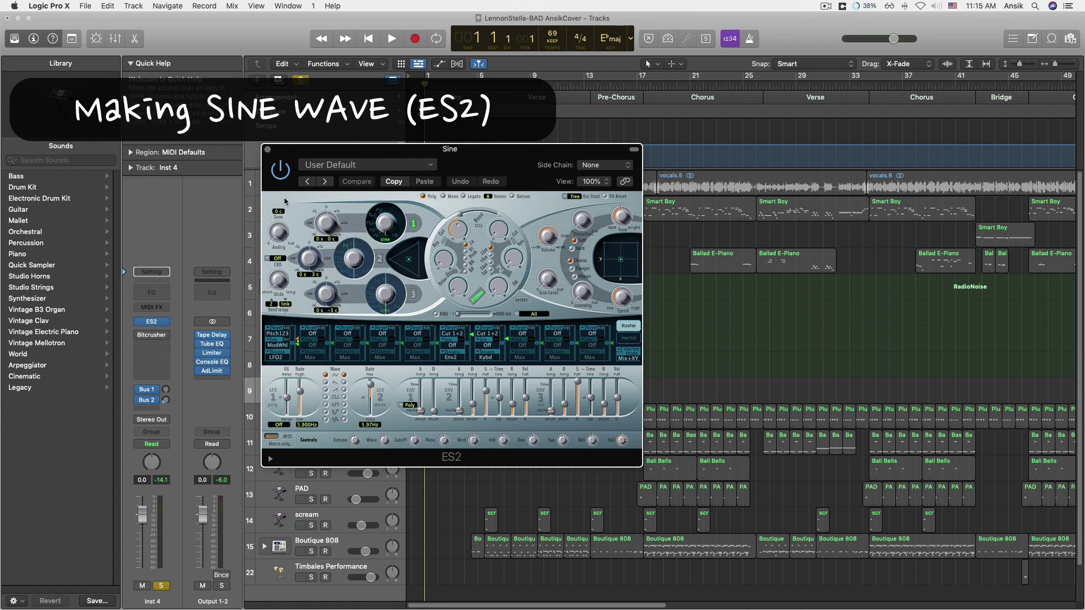
Move the Sine ES2 window aside, then review the Sine track's Bitcrusher settings and close the Bitcrusher window
drag(485, 165, 702, 203)
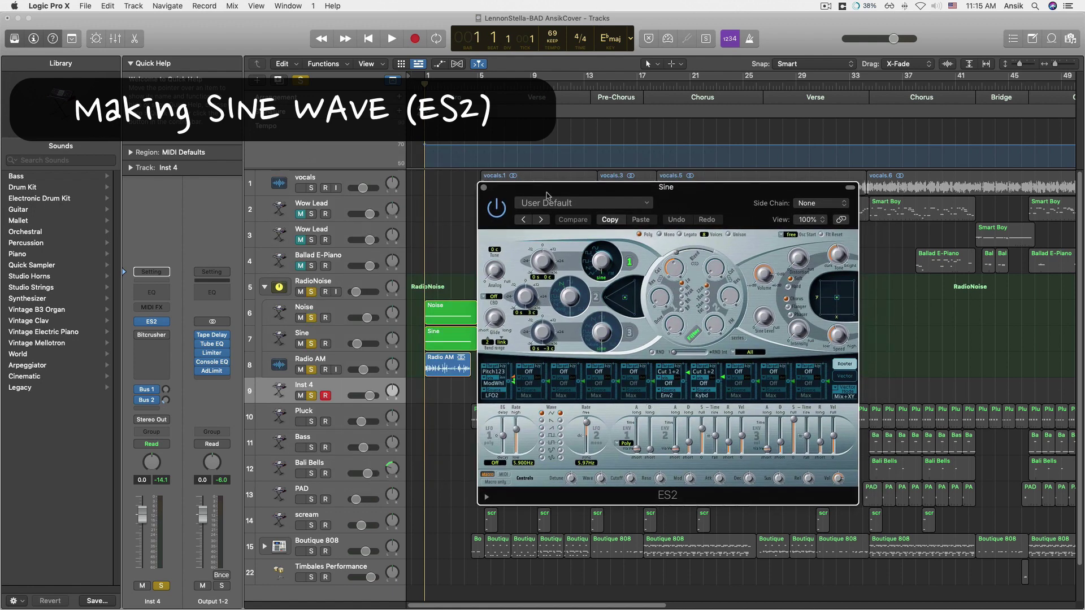
click(333, 338)
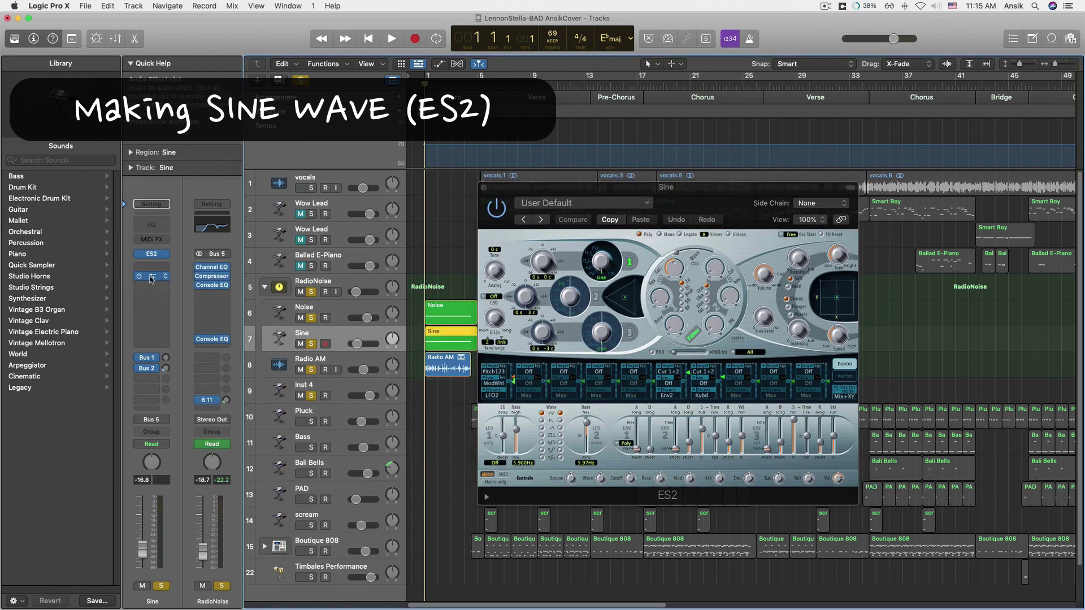
click(151, 277)
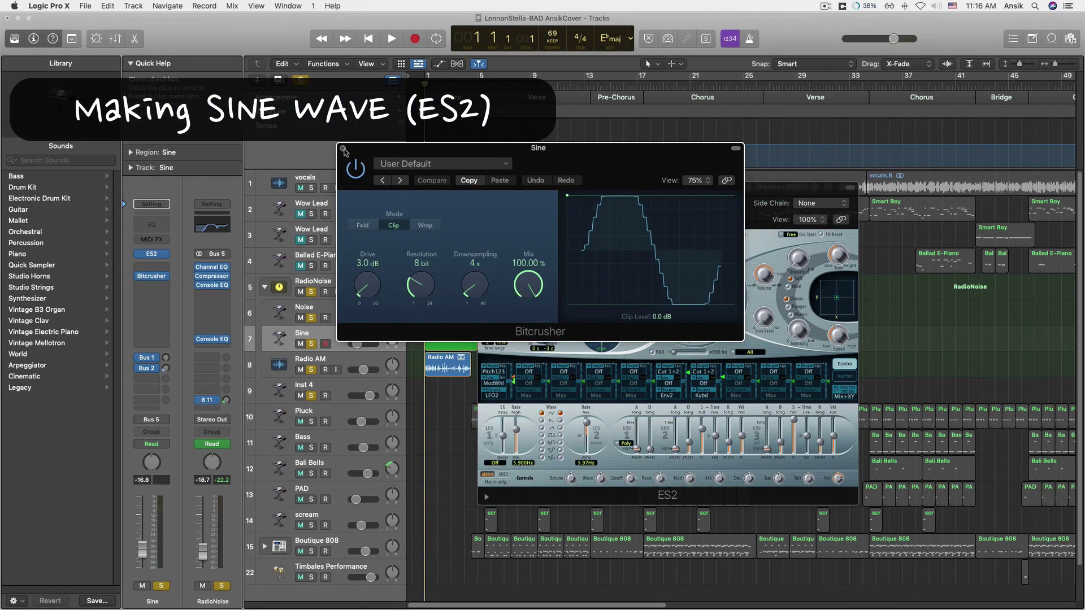
click(344, 150)
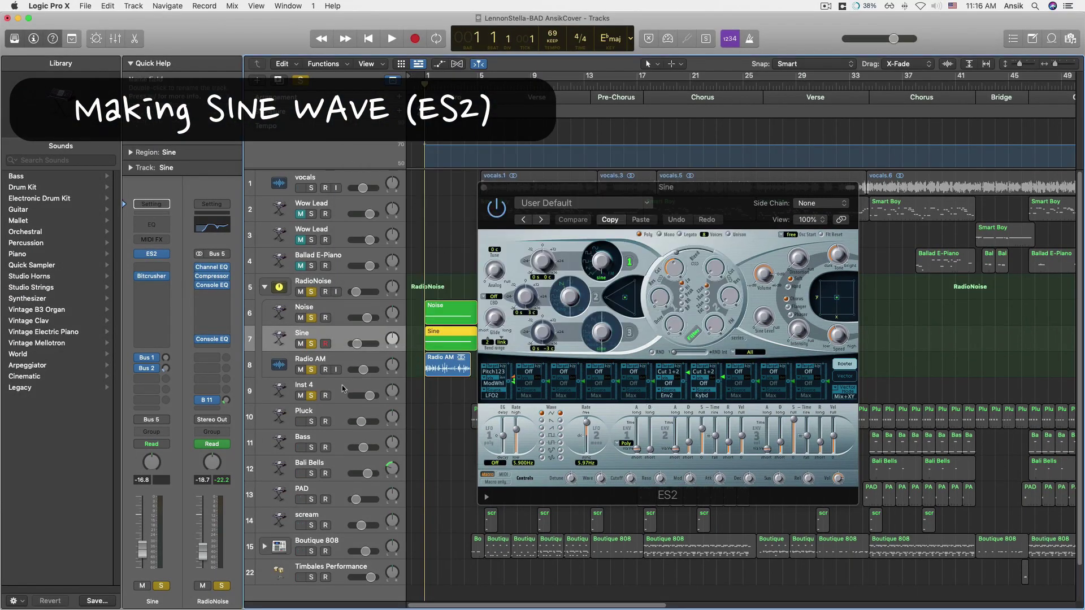
Enable and open the Bitcrusher on the Inst 4 track, and compare its sound bypassed and active
click(346, 388)
click(140, 336)
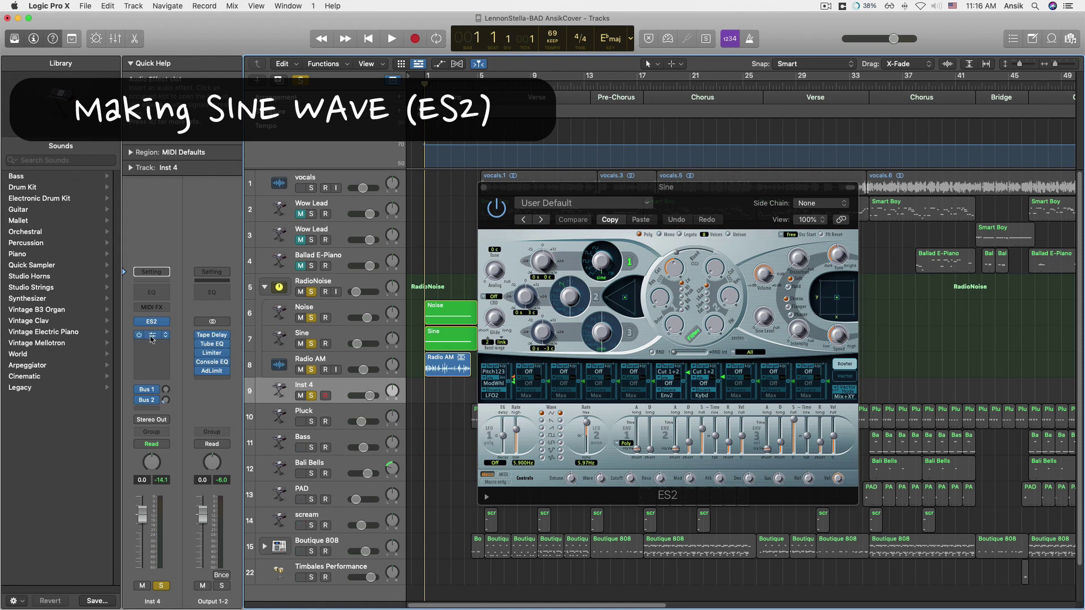
click(152, 336)
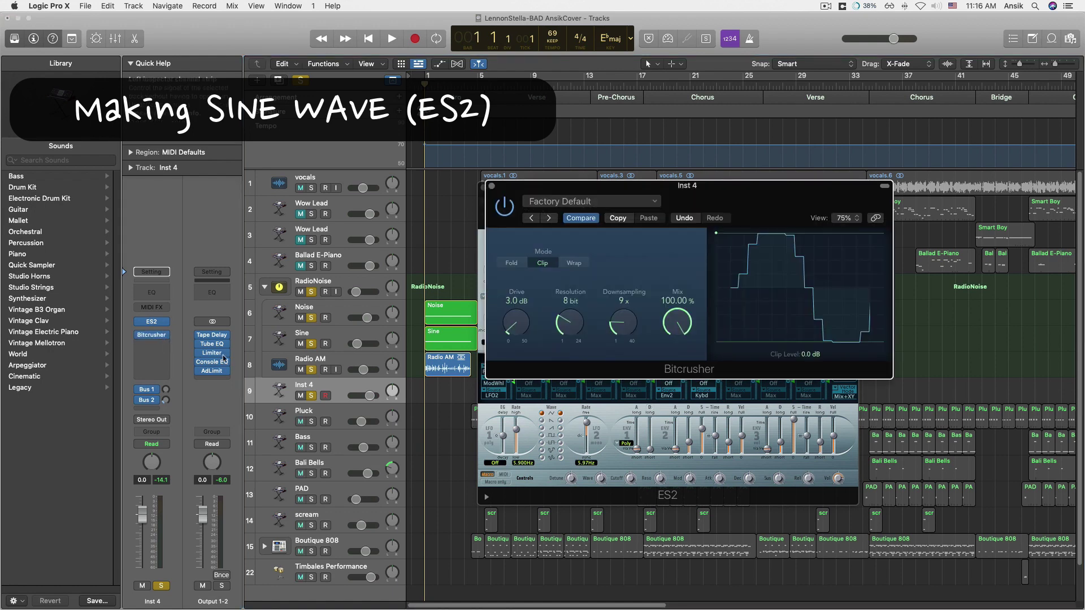
click(509, 213)
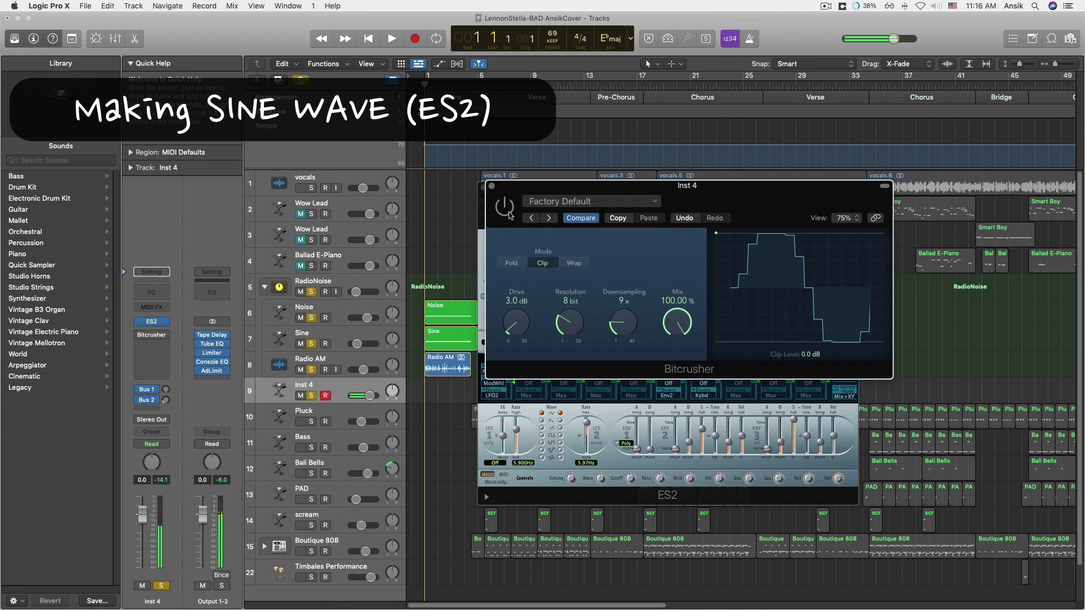
click(508, 211)
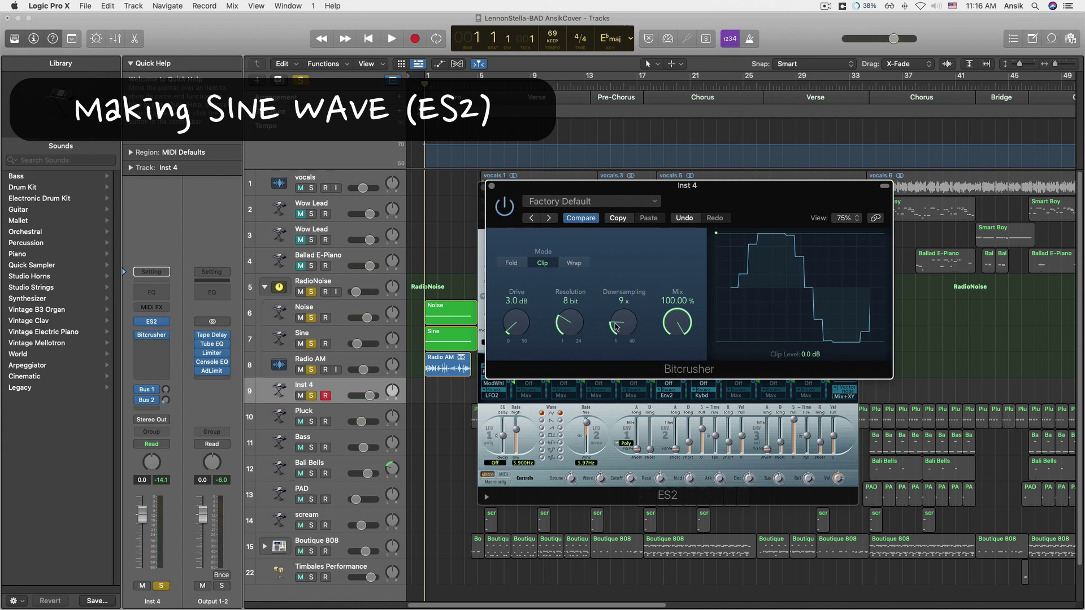
Set the Inst 4 Bitcrusher's Downsampling to 4x, and close the Bitcrusher and Sine ES2 windows
drag(620, 328, 622, 344)
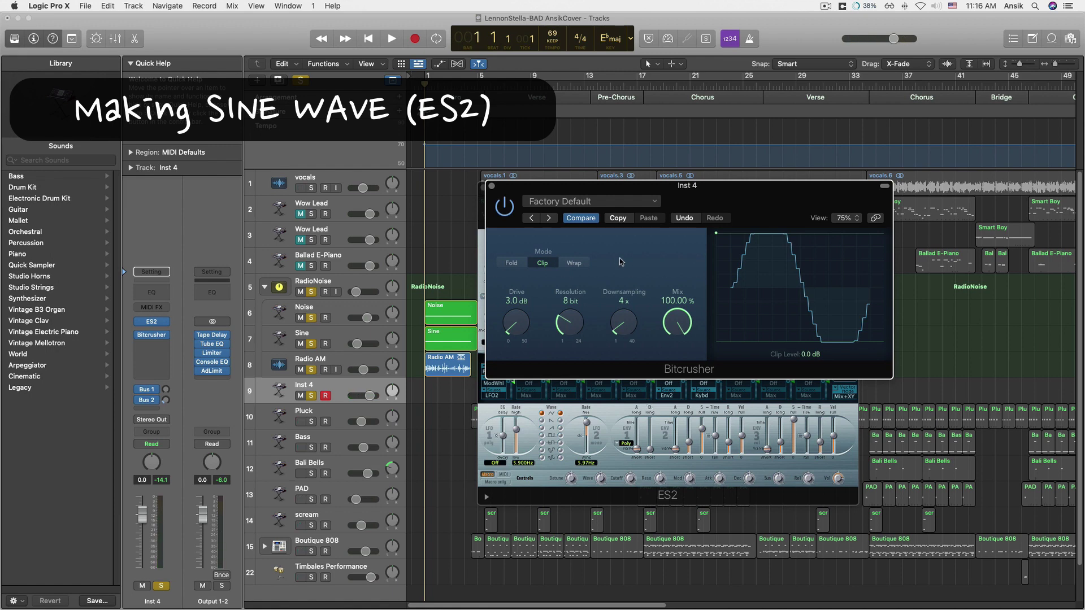
click(492, 188)
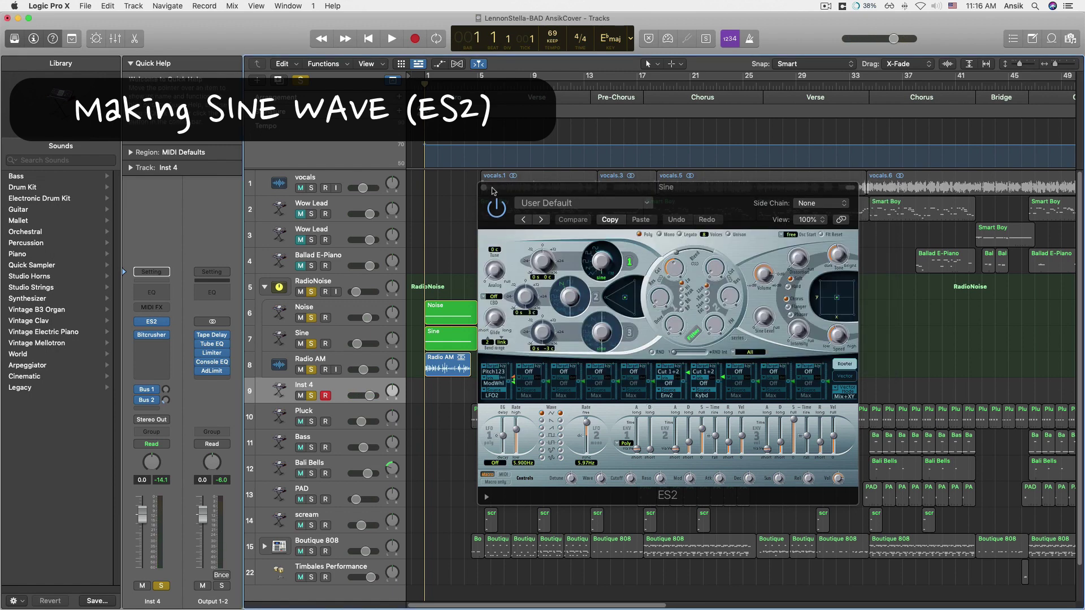
click(507, 191)
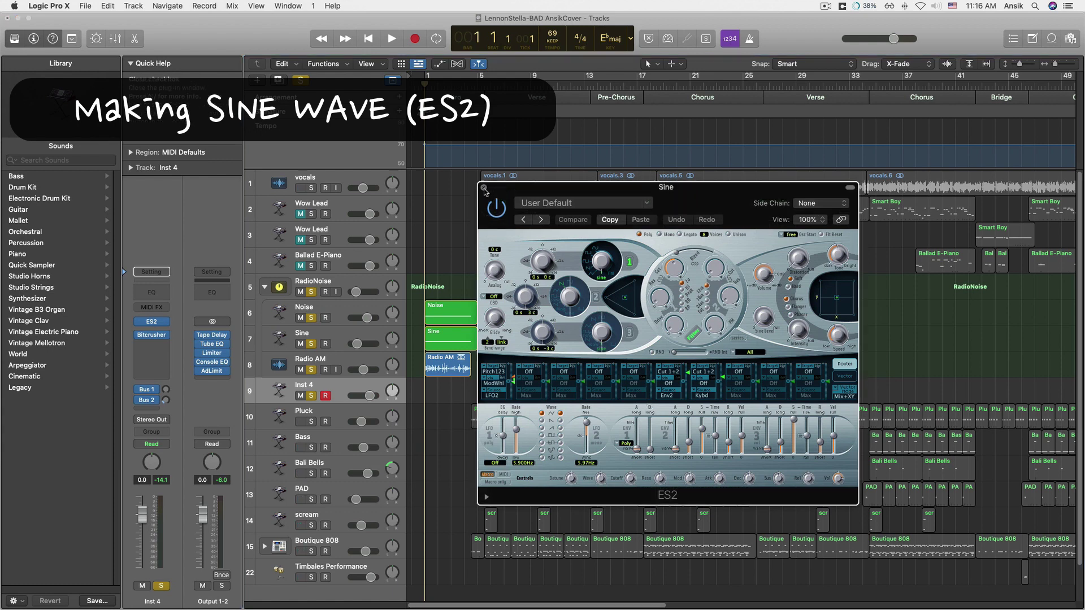
click(484, 188)
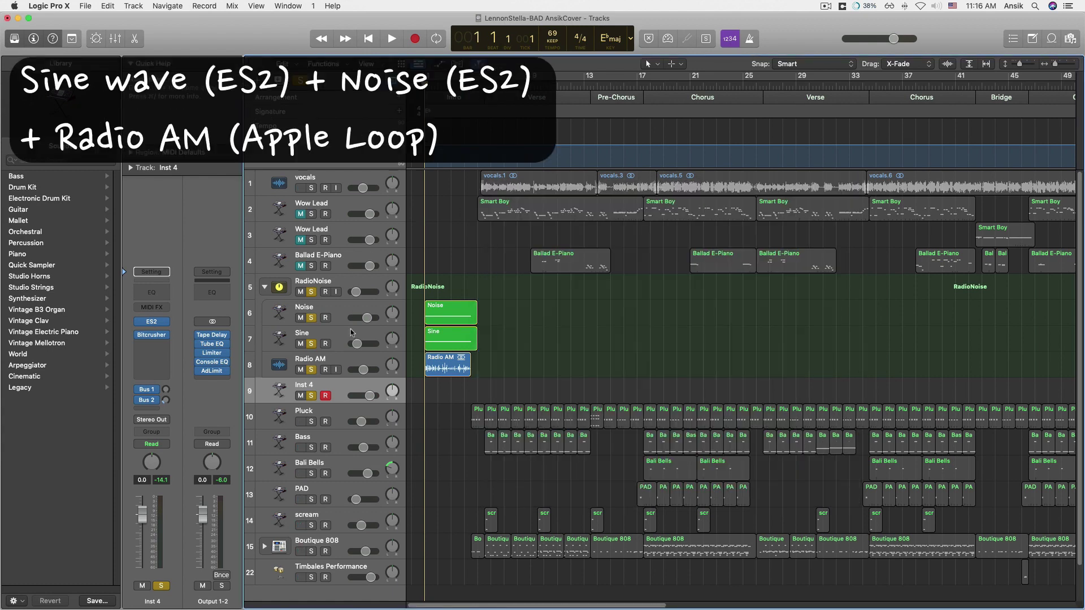
Review the channel strips of the Sine, Noise and Radio AM tracks one after another
click(337, 341)
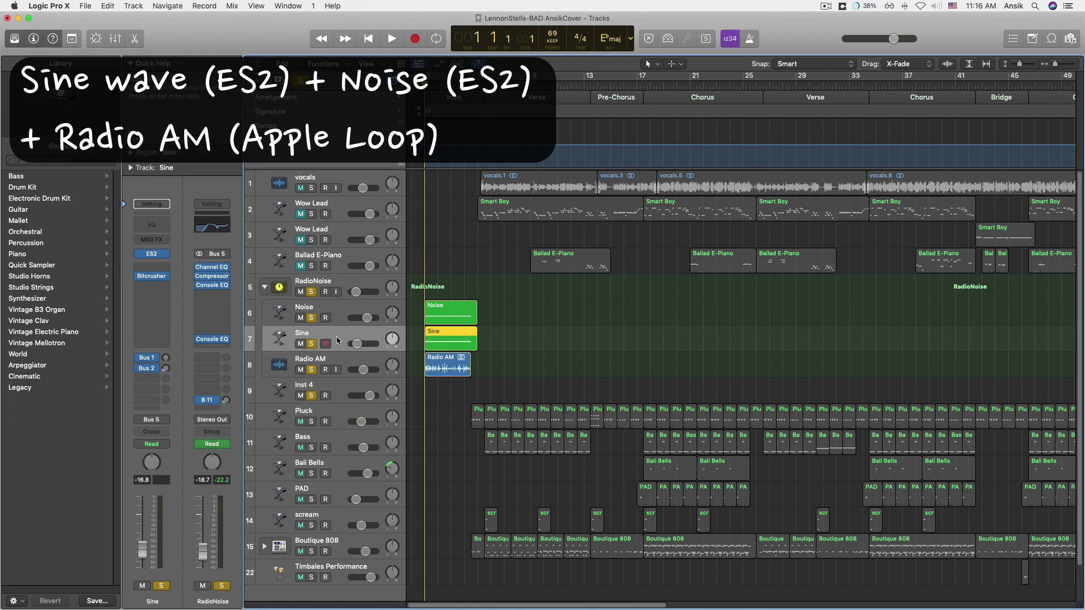
click(334, 315)
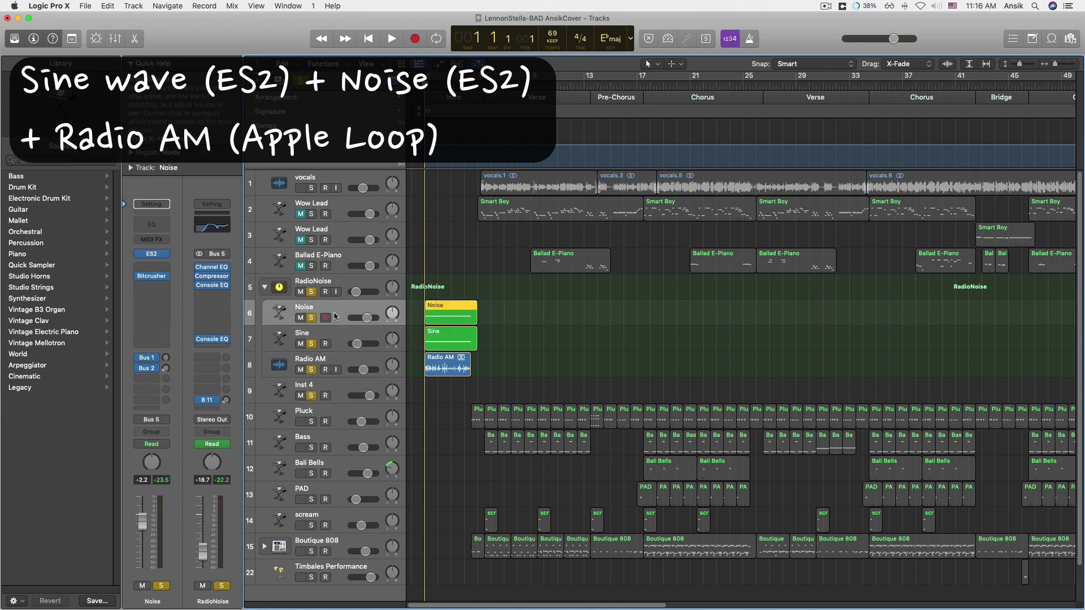
click(338, 360)
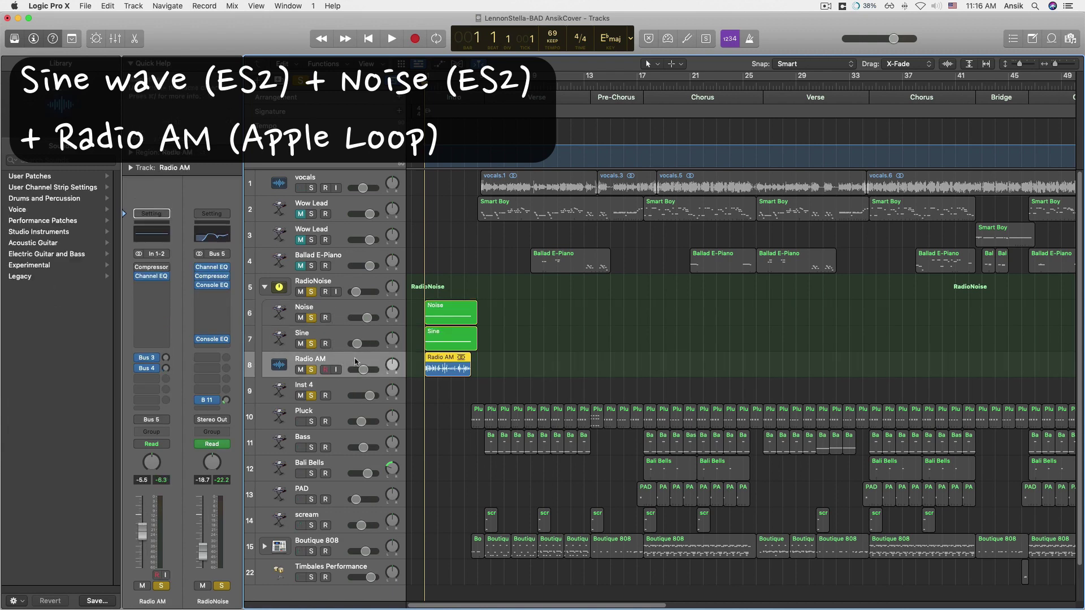
click(335, 314)
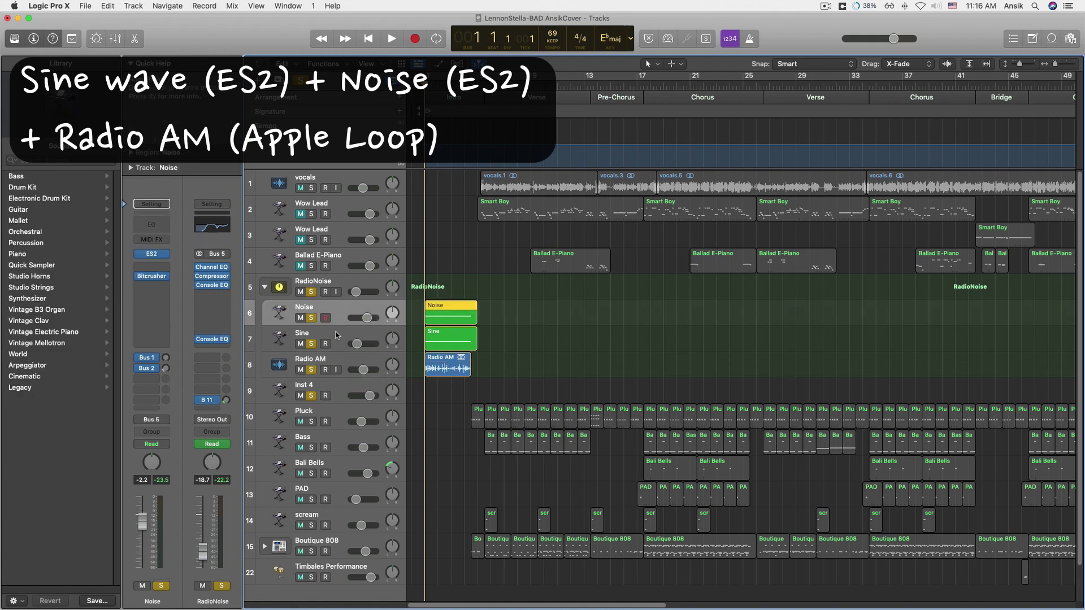
click(336, 335)
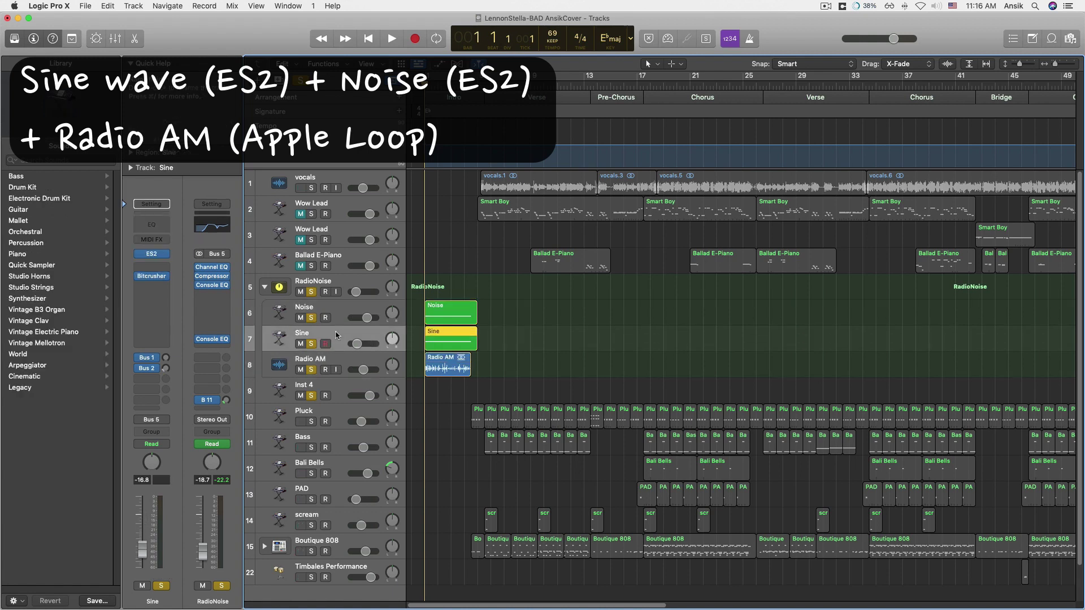
click(339, 366)
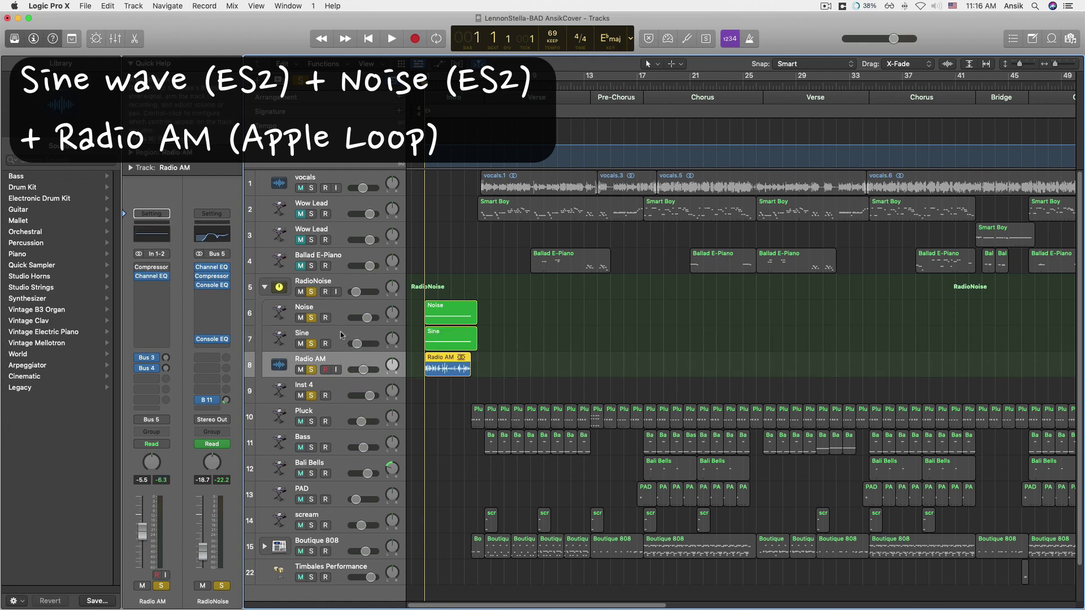
click(340, 334)
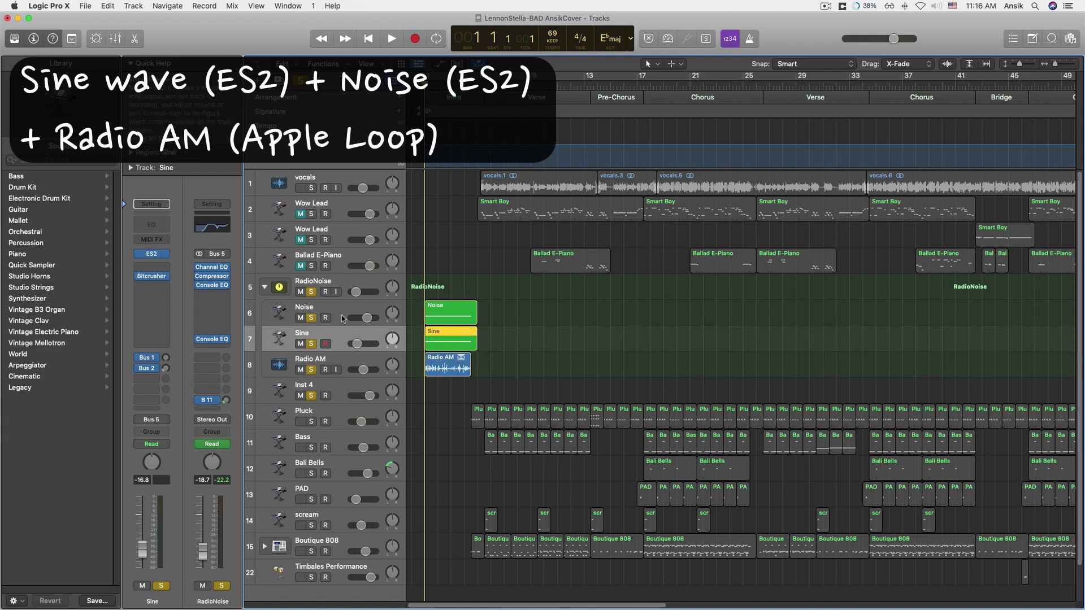
click(342, 318)
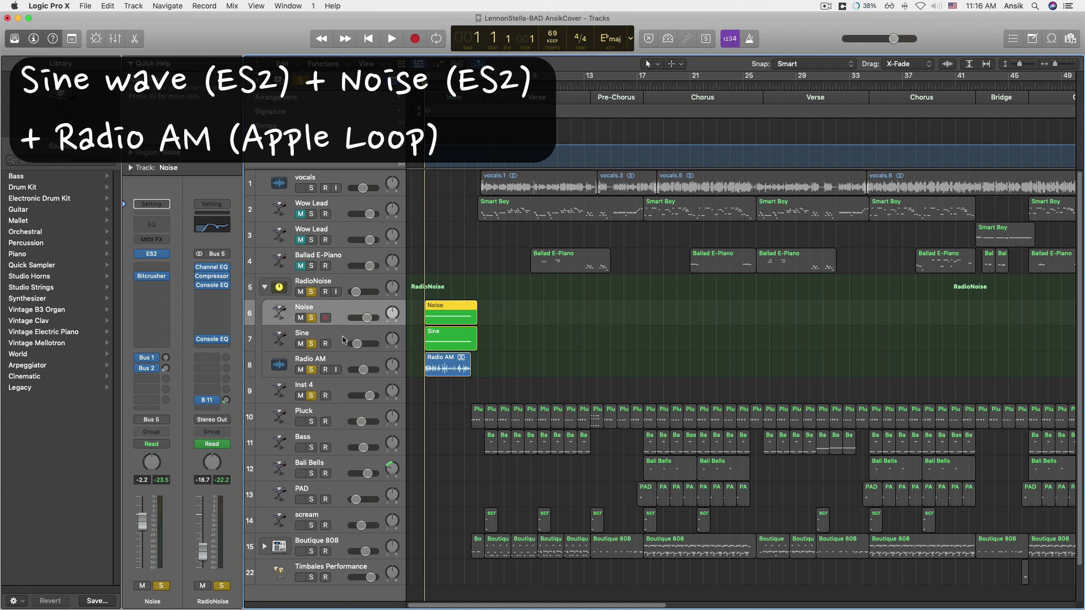
click(343, 339)
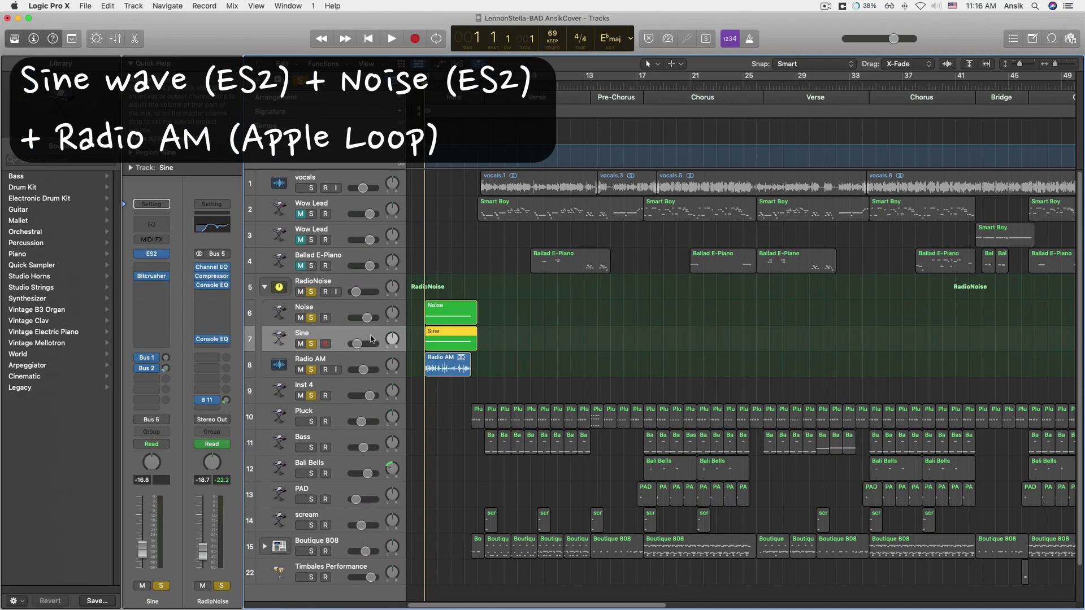
Bypass all insert effects and the Bus 11 send on the RadioNoise stack, and set its volume to 0.0 dB
click(347, 285)
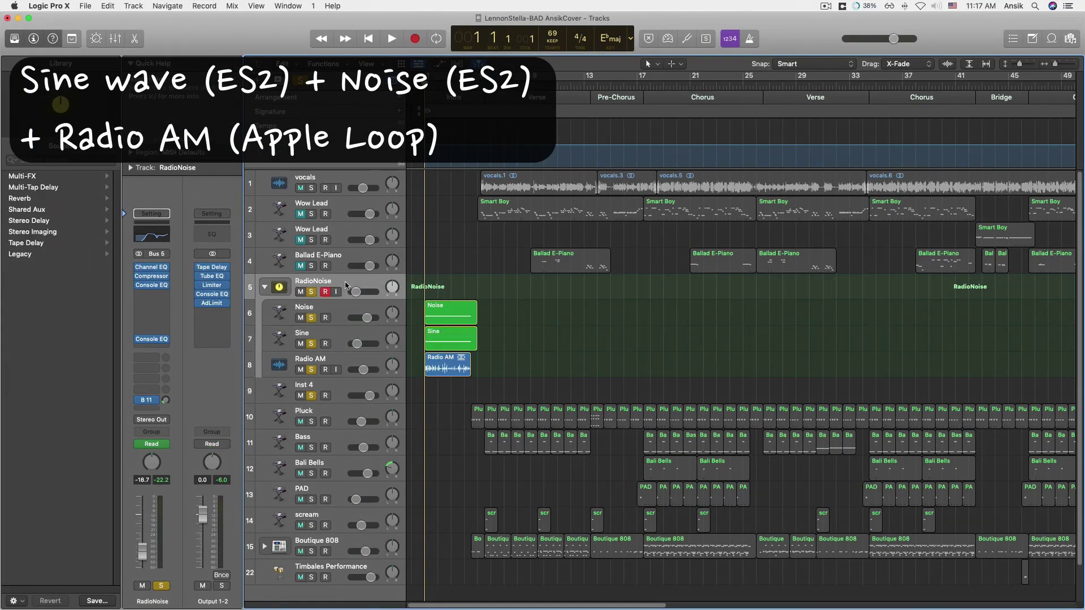
mouse_move(158, 270)
click(138, 268)
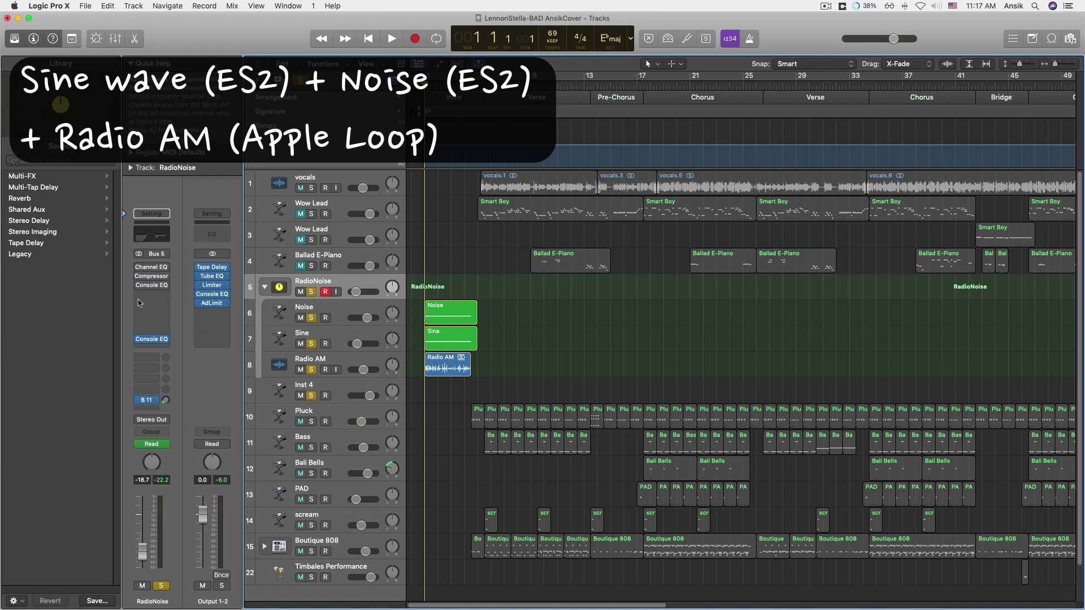
click(138, 400)
Play the Noise, Sine and Radio AM layers together without the stack's effects, stop, and return the playhead to bar 1
key(space)
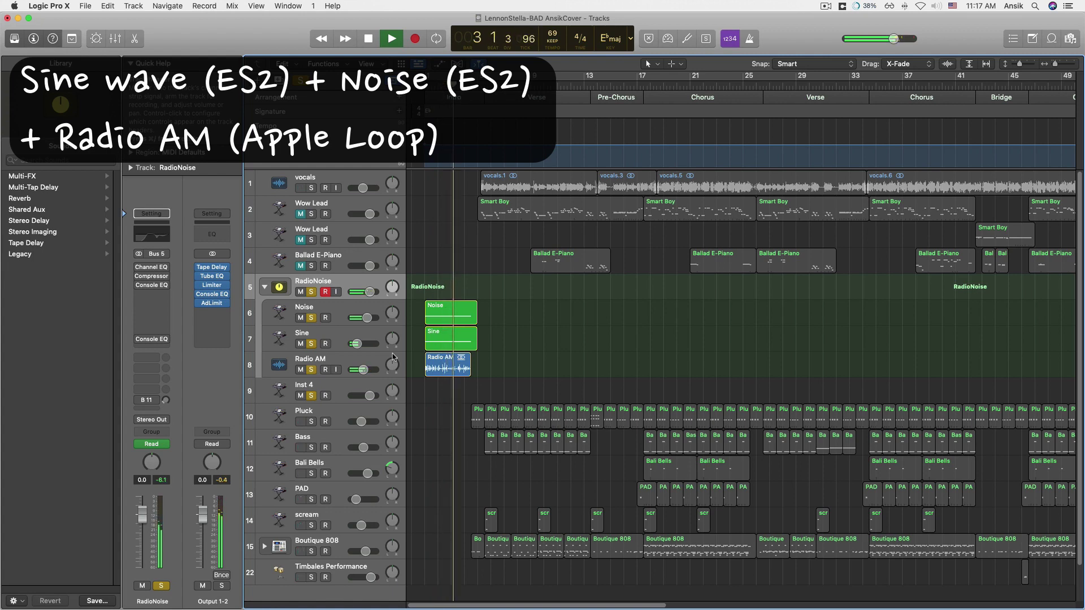
key(space)
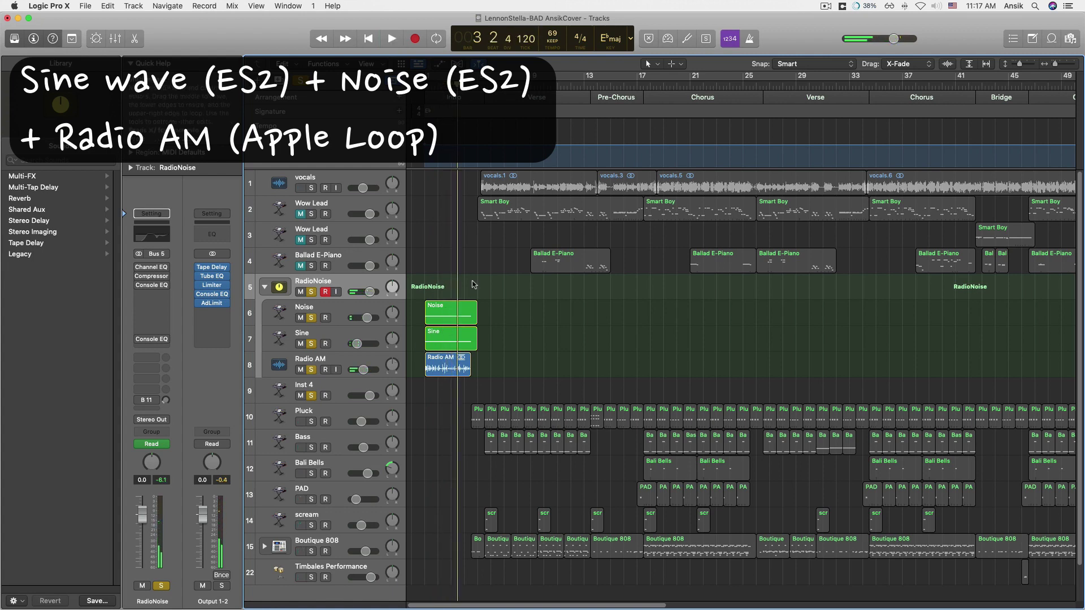
key(Return)
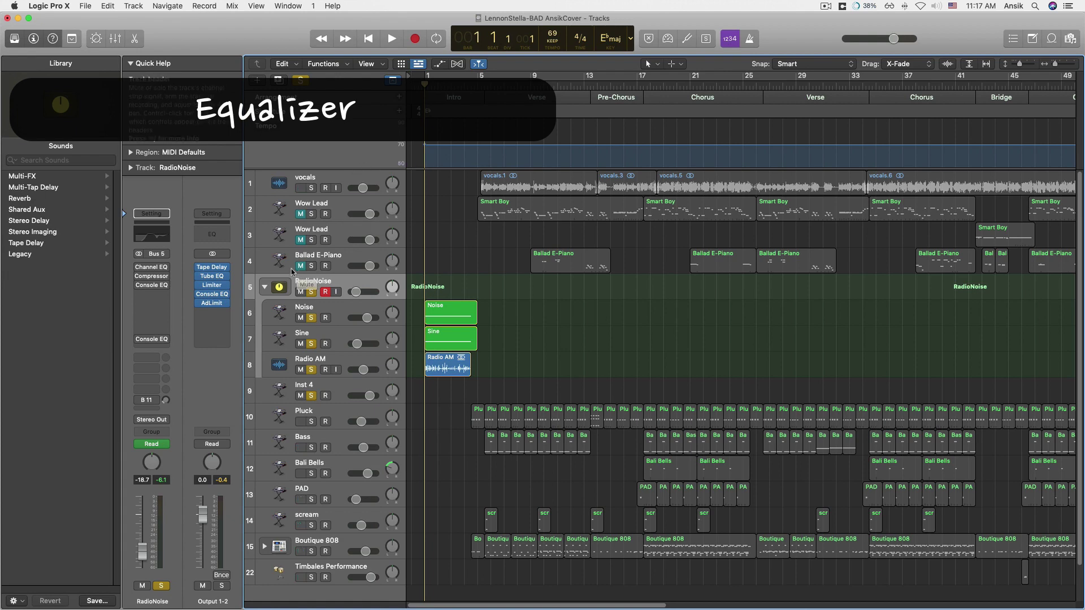
Open the Channel EQ on the RadioNoise stack, switch it on, and move its window clear of the layer regions
click(153, 270)
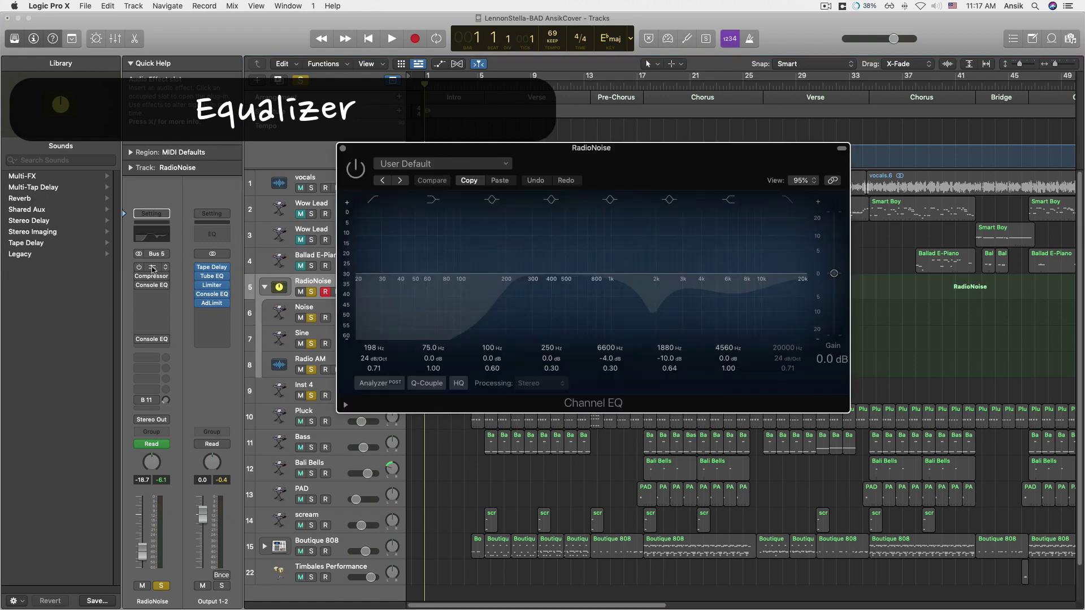
click(360, 170)
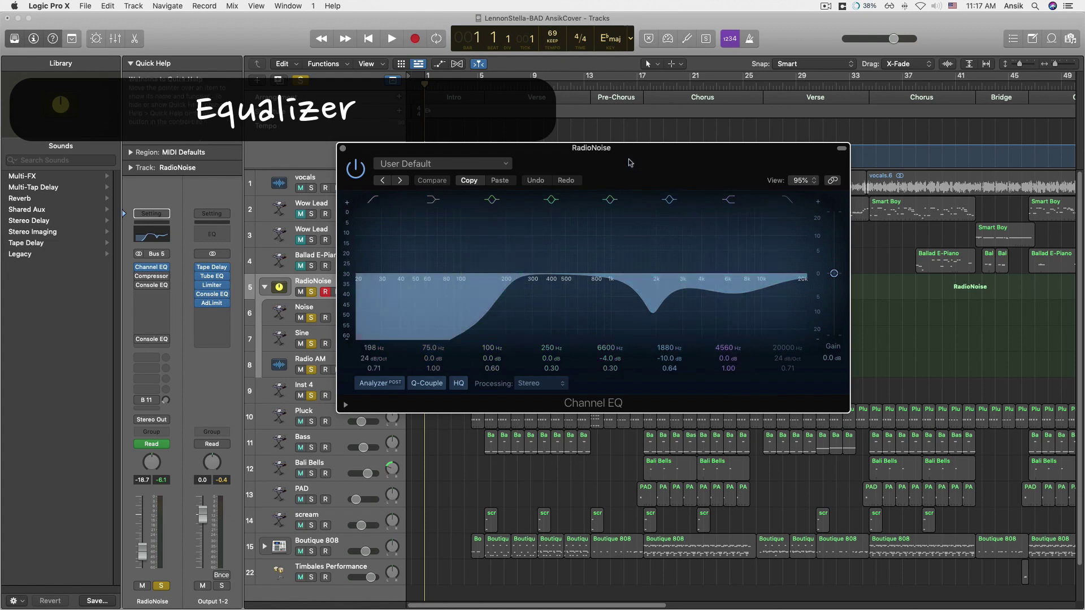
drag(628, 162, 775, 201)
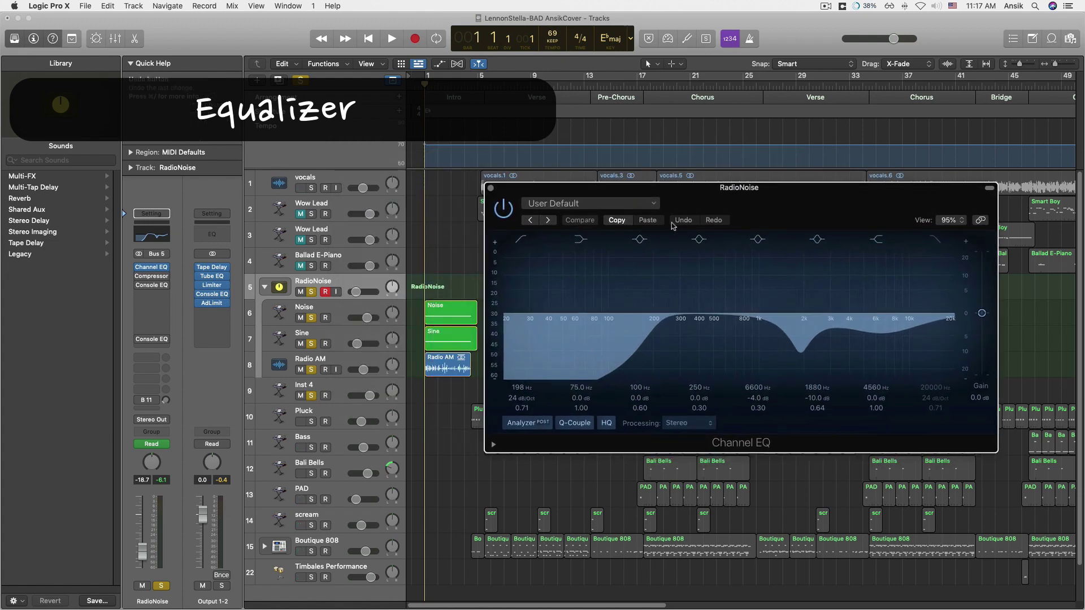
Play the radio noise layers, comparing the sound with the Channel EQ on and bypassed, and close the EQ window
key(space)
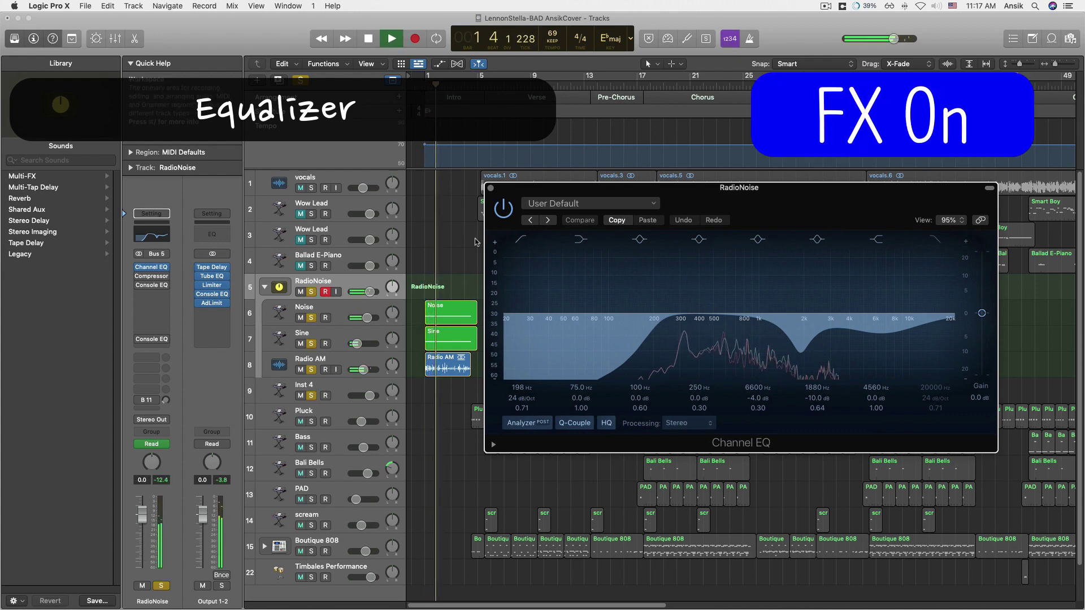
click(504, 209)
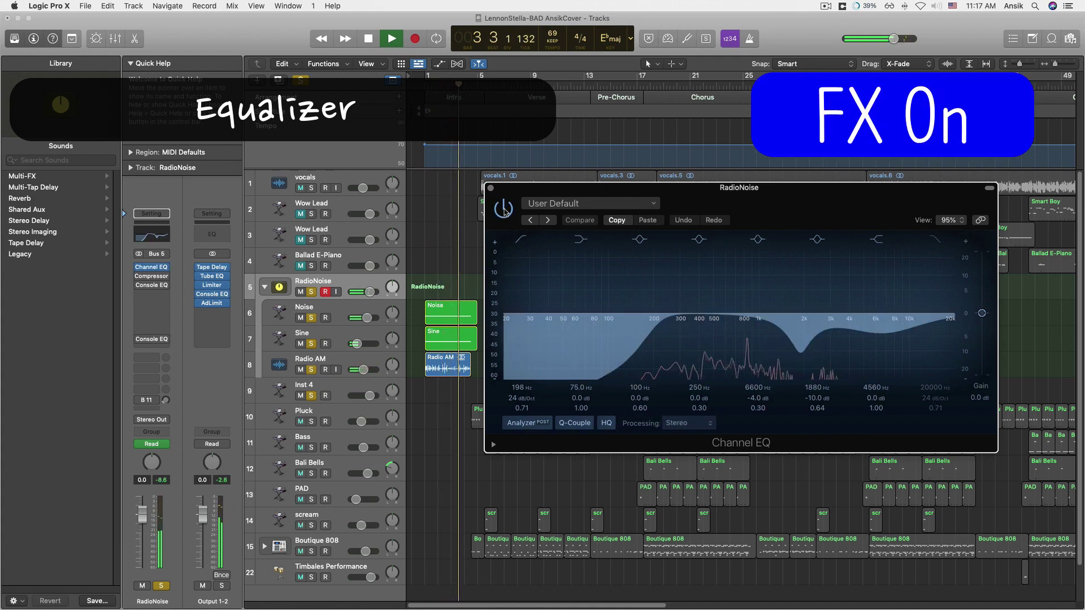
click(504, 209)
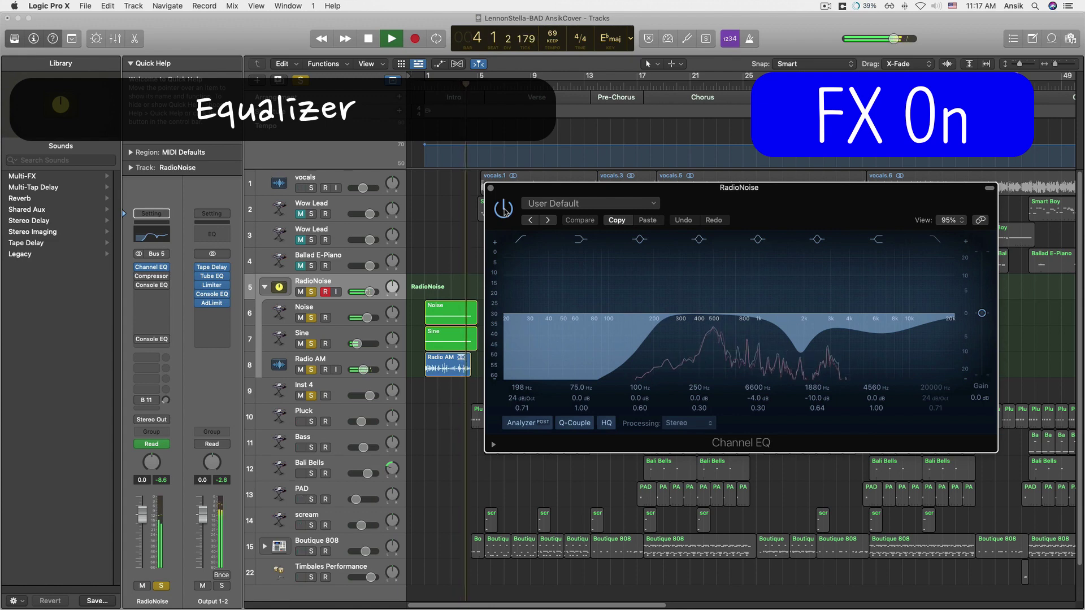
key(space)
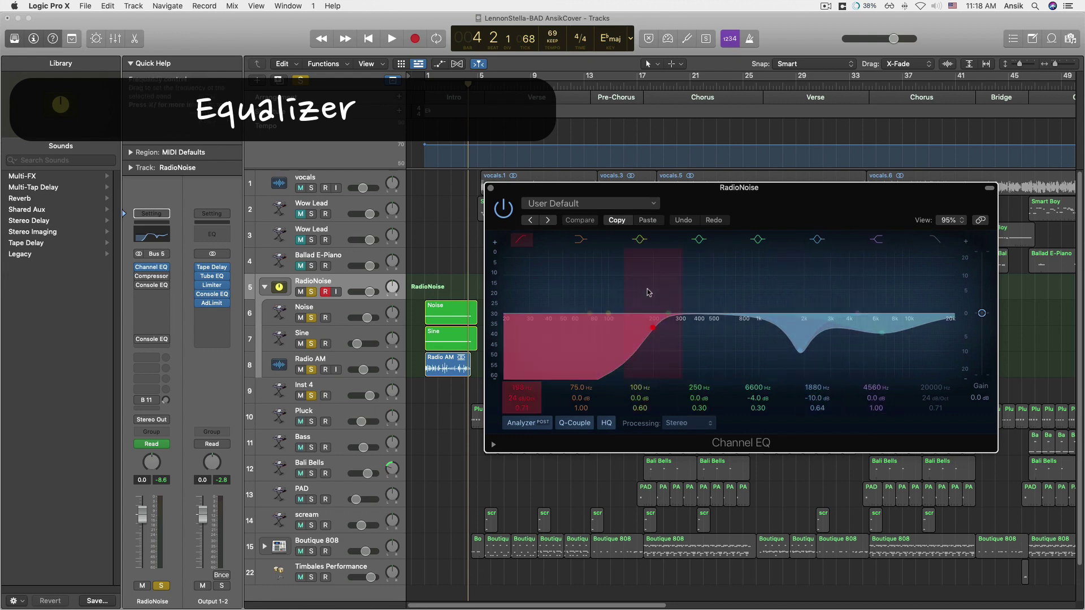
click(491, 189)
Switch on the RadioNoise stack's Compressor, compare playback from bar 1 with it on and bypassed, and close its window
mouse_move(143, 278)
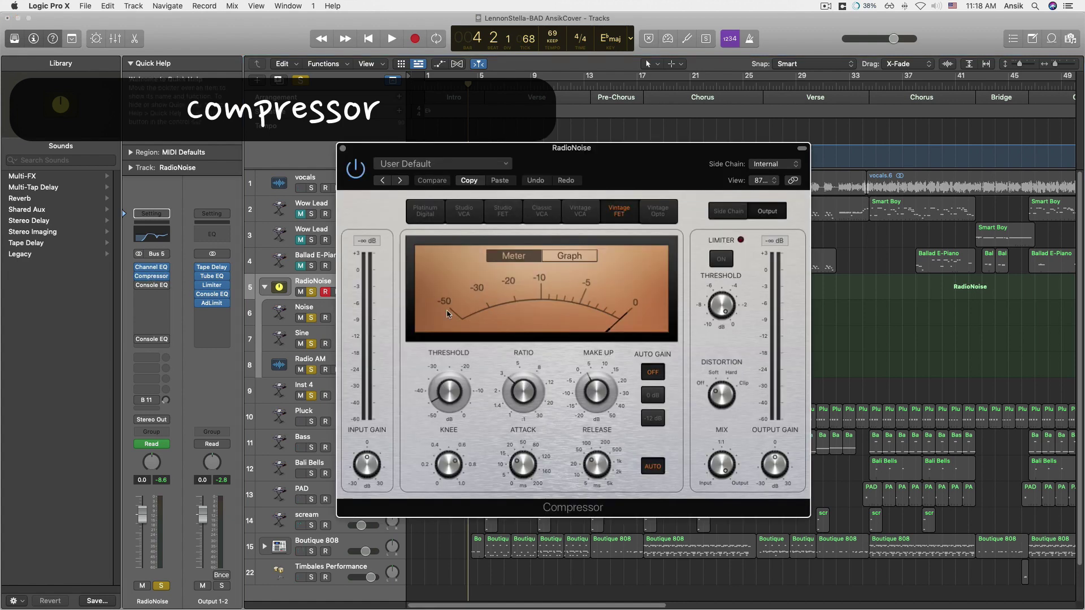
click(423, 86)
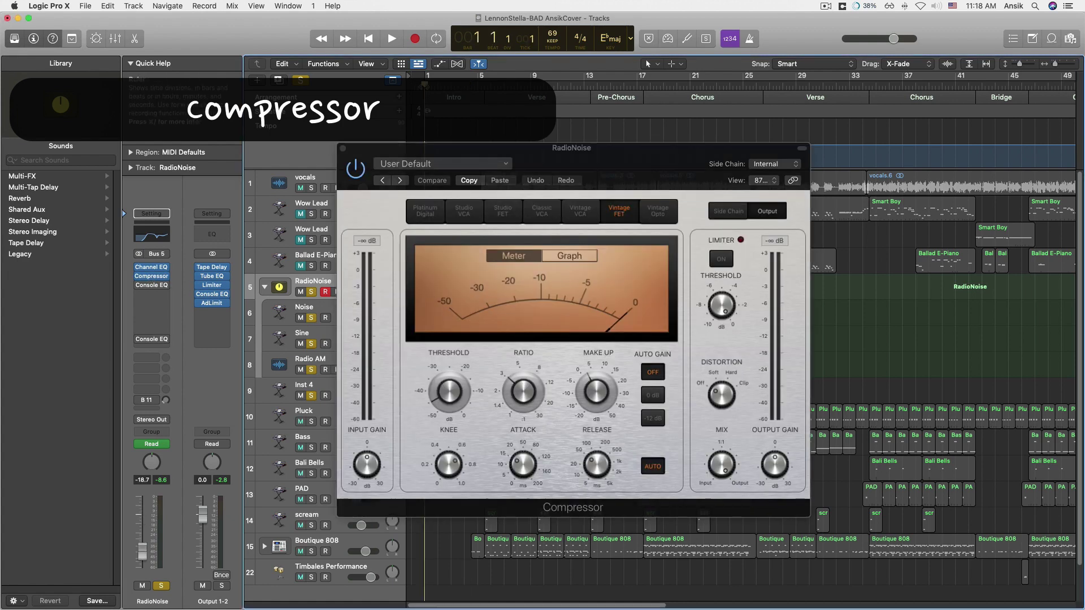
key(space)
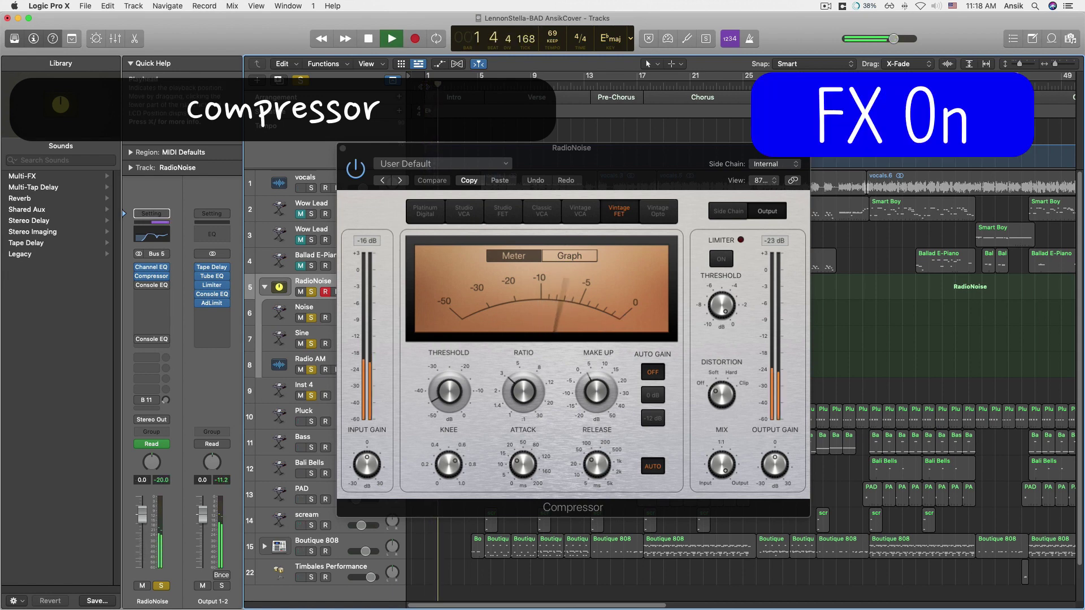
click(355, 170)
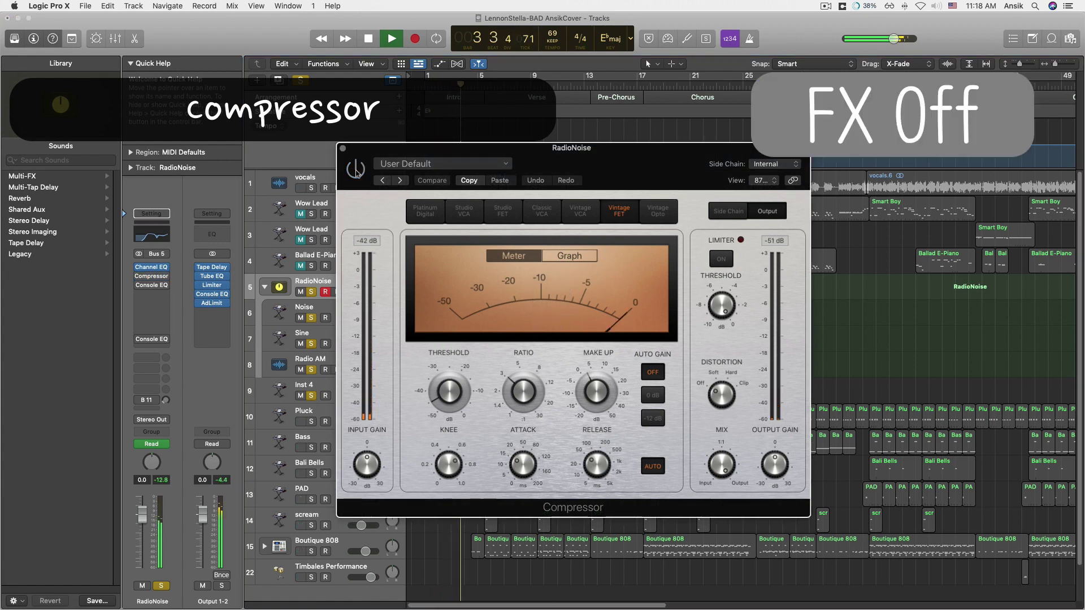
click(355, 169)
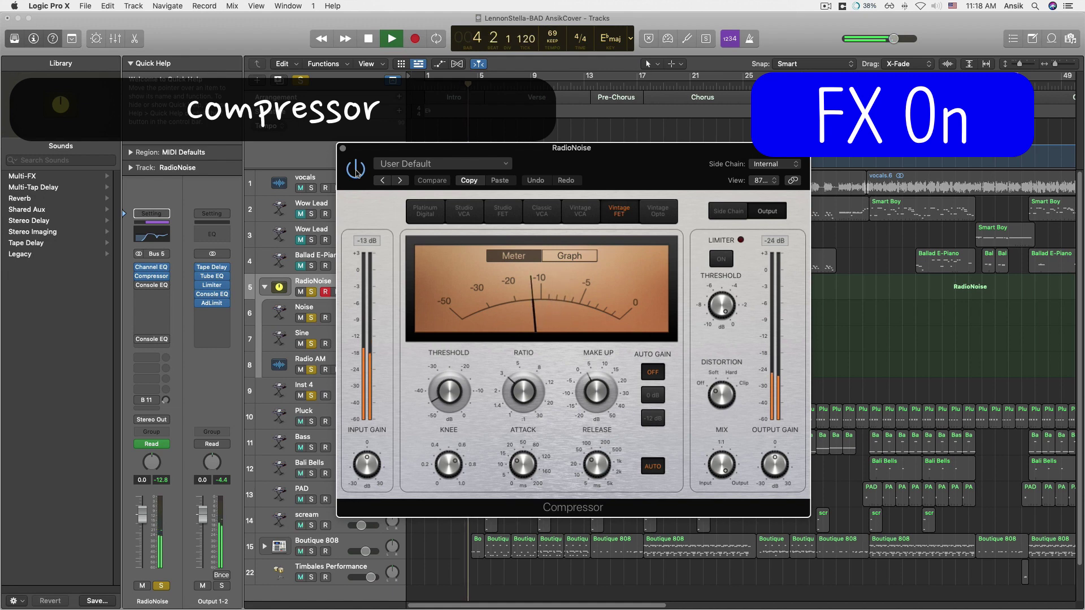
key(space)
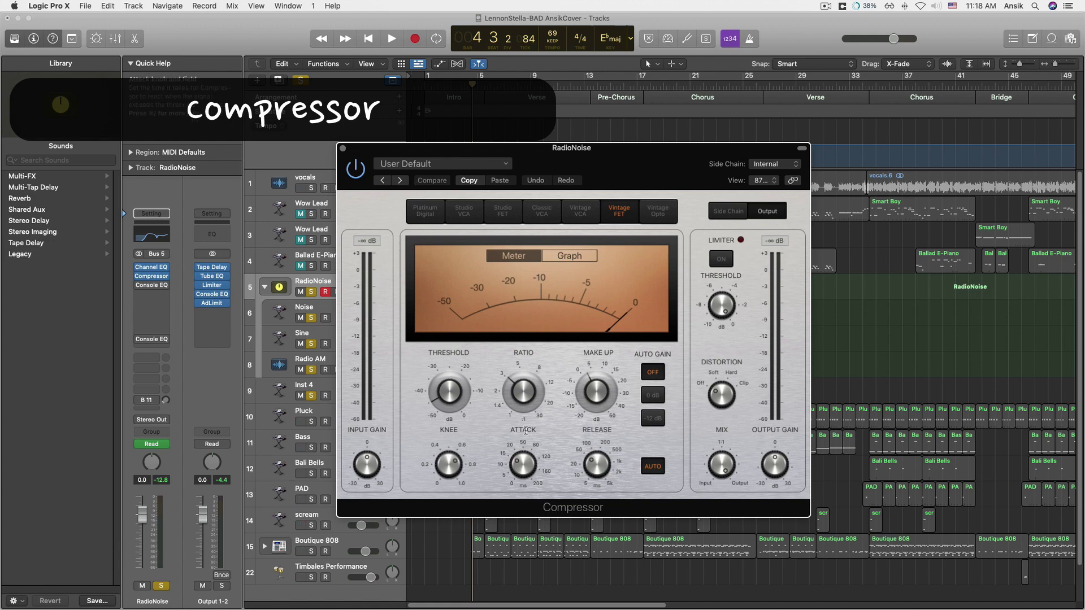
mouse_move(440, 370)
mouse_move(523, 391)
click(343, 149)
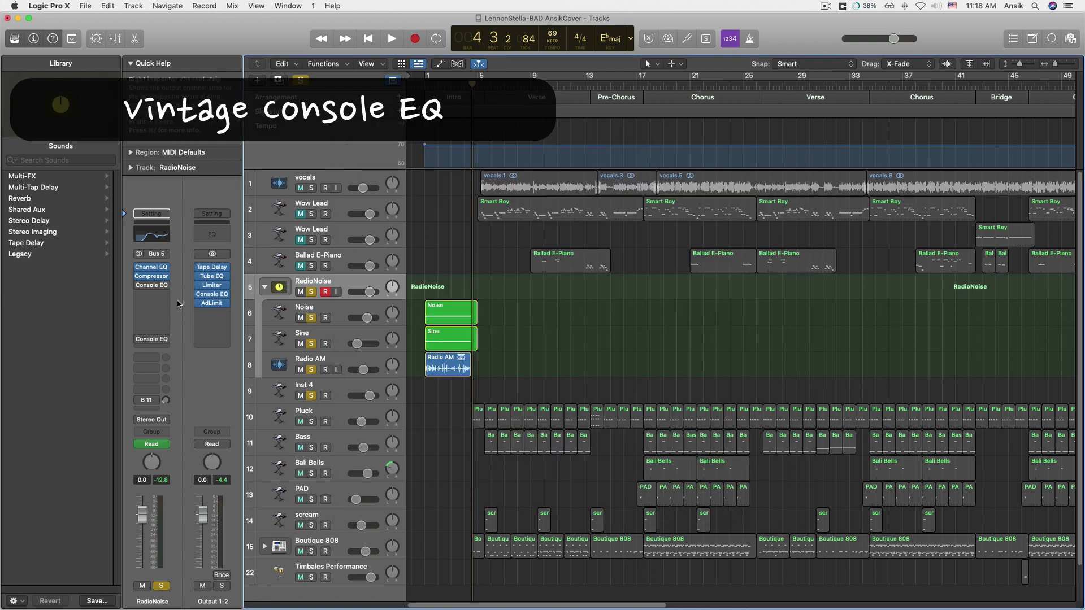
Switch on the first Console EQ on the RadioNoise stack and examine its low cut, gain, frequency and Drive settings
click(139, 285)
click(150, 286)
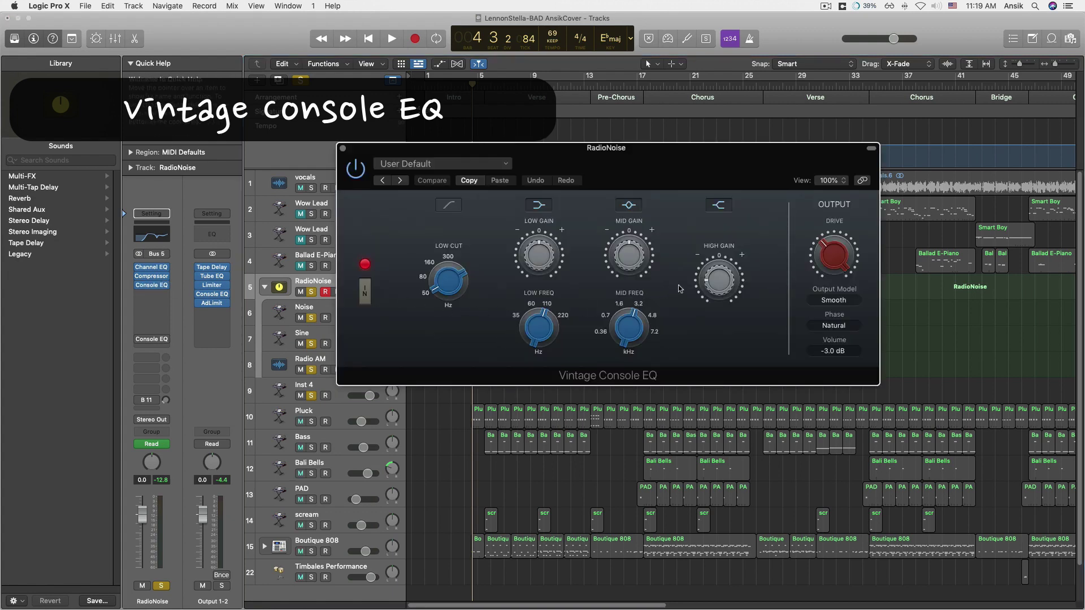
mouse_move(152, 270)
mouse_move(448, 260)
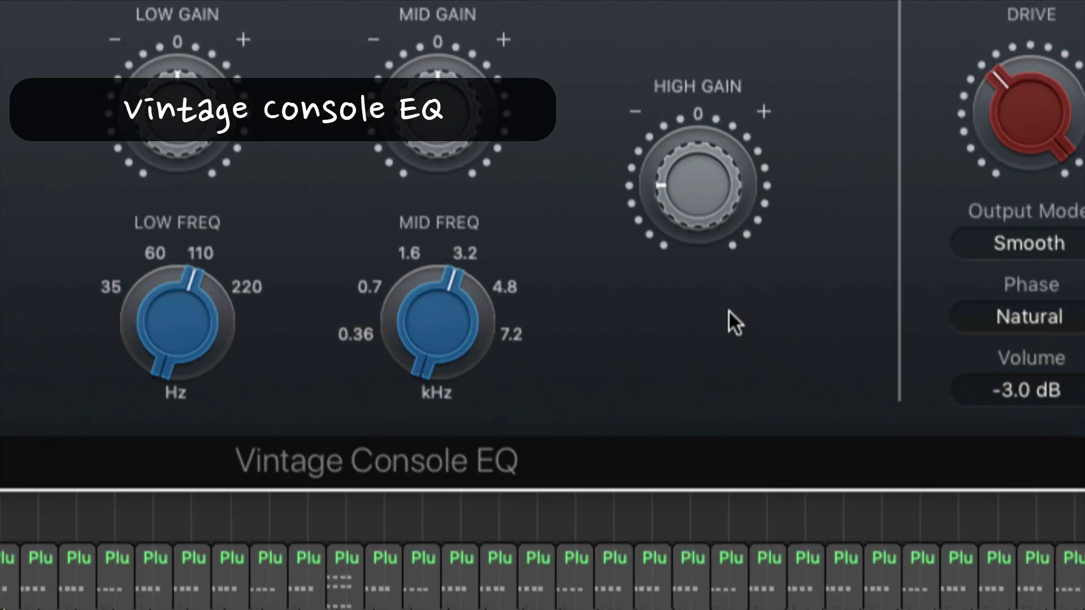
mouse_move(739, 281)
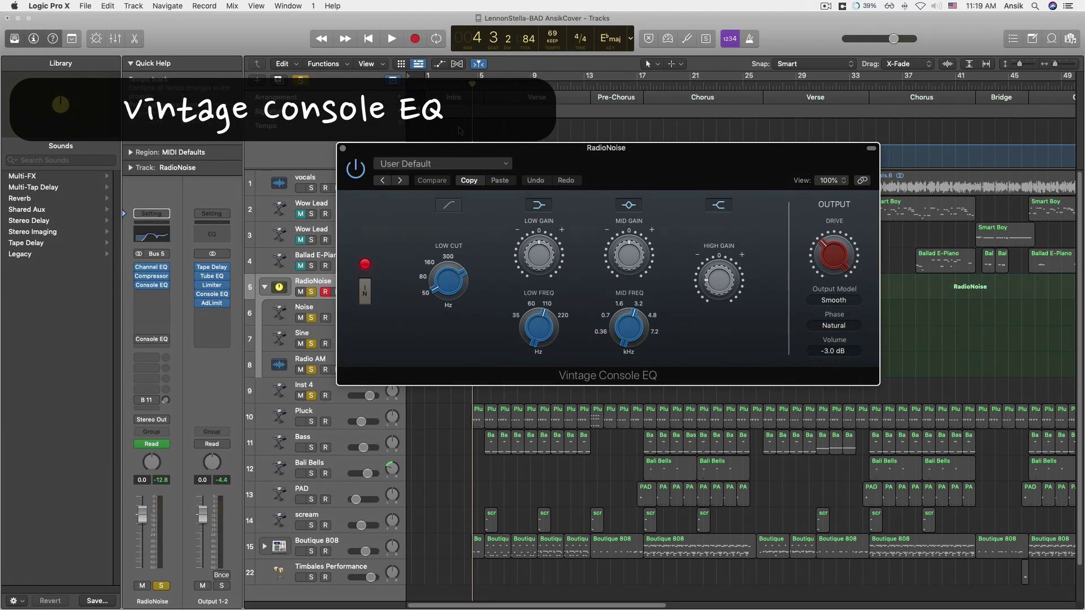
Play the layers from bar 1 through the Vintage Console EQ, stop playback and close the plug-in window
key(Return)
key(space)
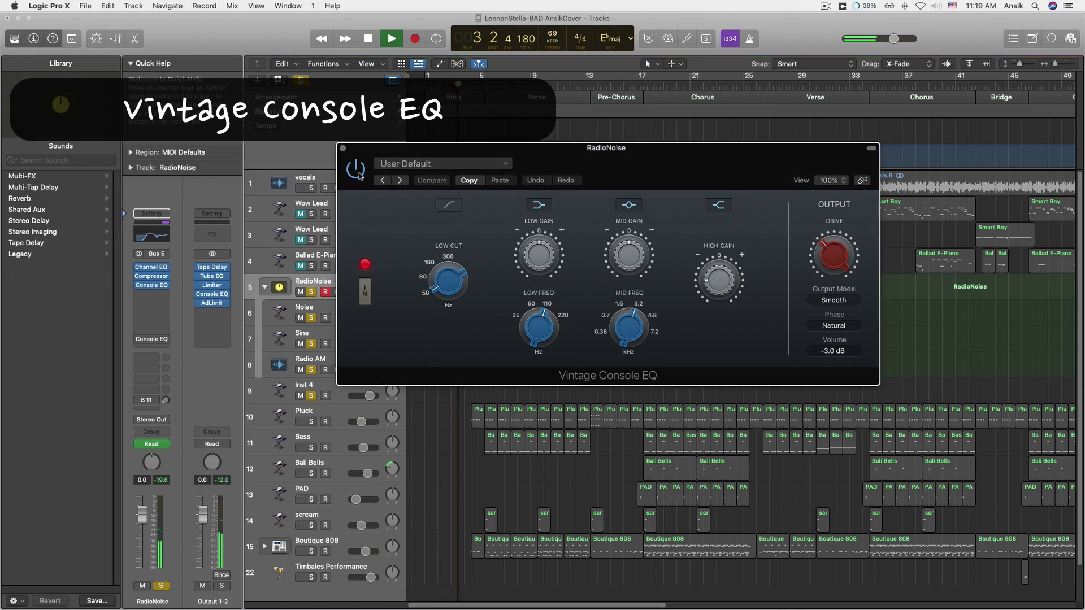
click(392, 216)
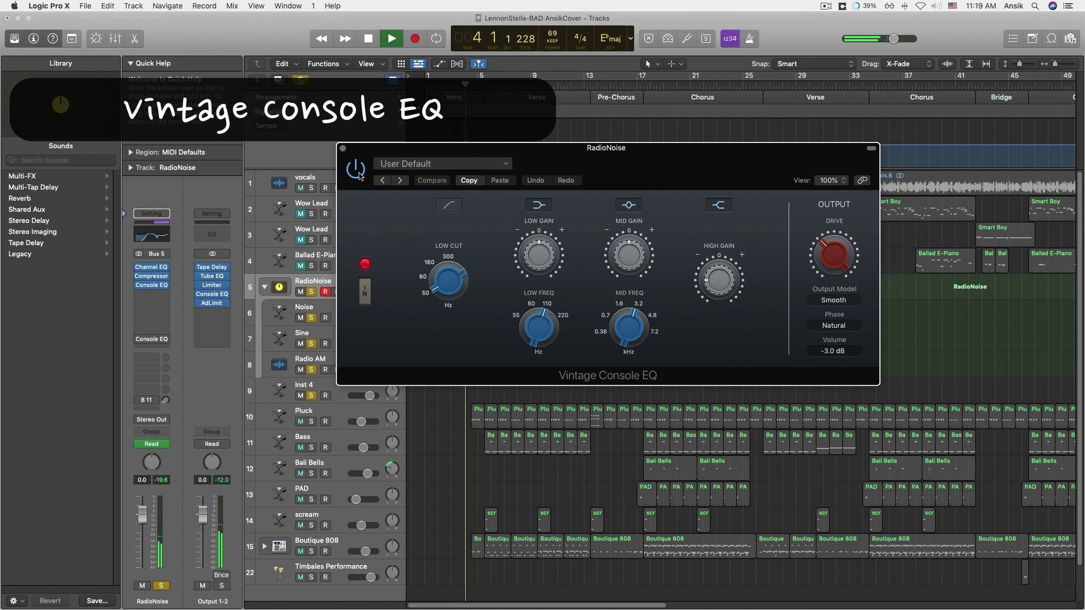
key(space)
click(344, 150)
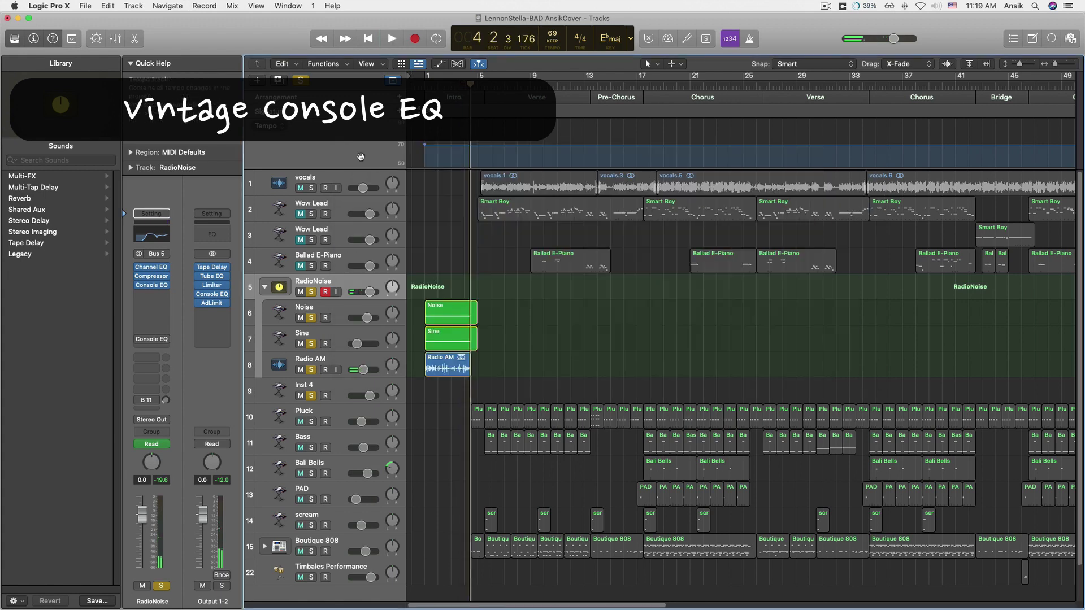
Check the tracks' last-slot Console EQs in the mixer, switch on the one on RadioNoise, and play from bar 1
key(Return)
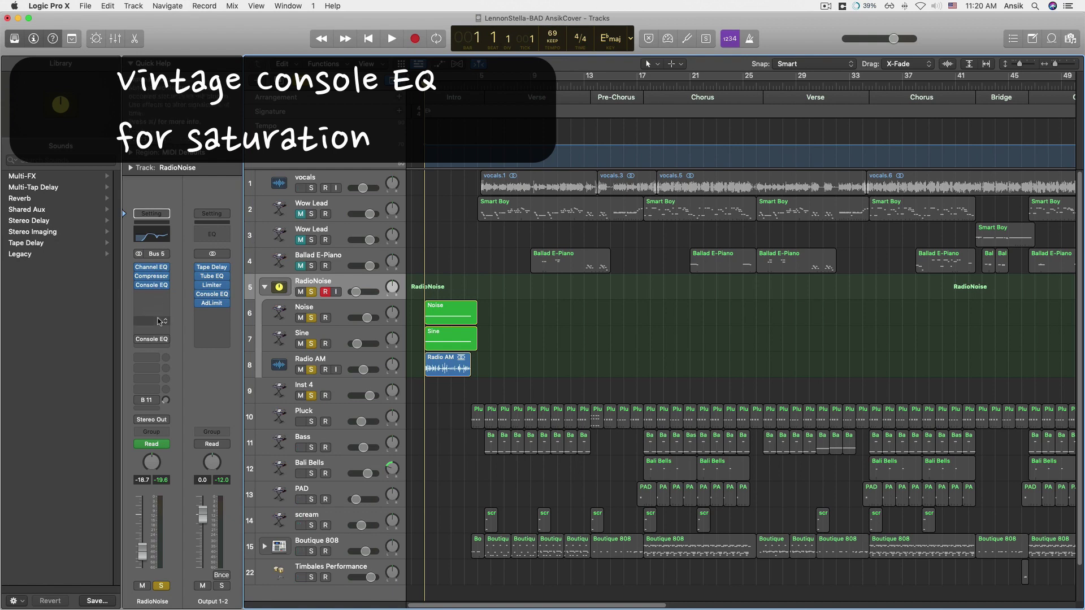
key(x)
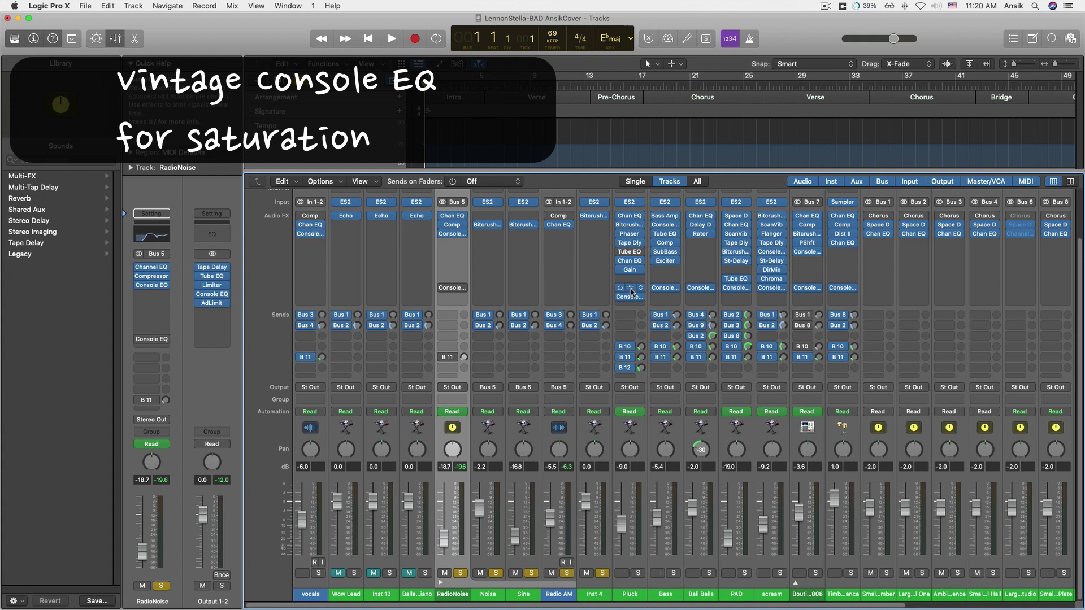
drag(632, 289, 631, 290)
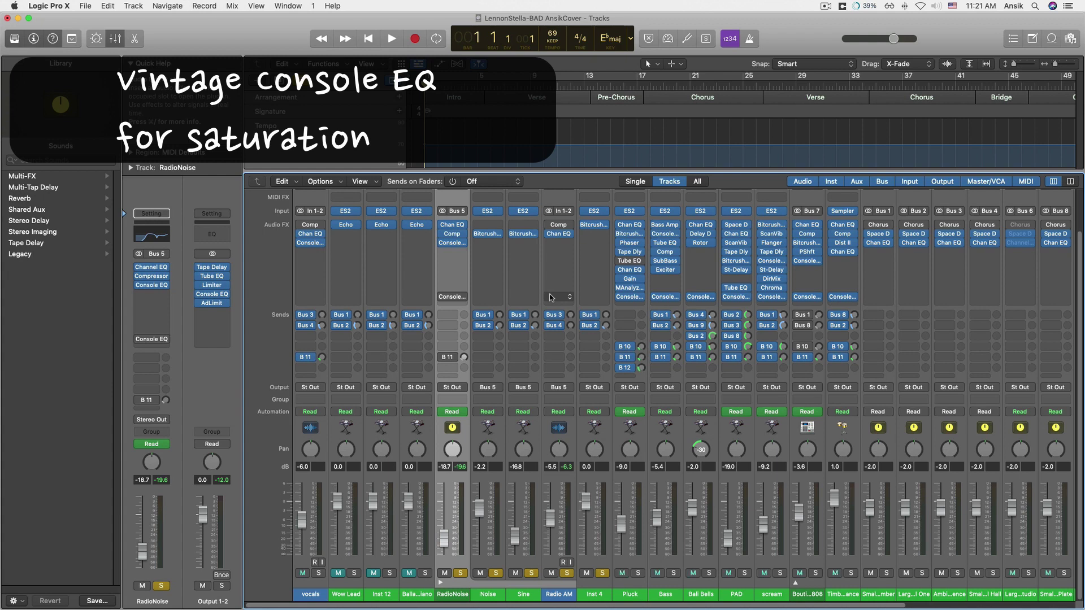
key(x)
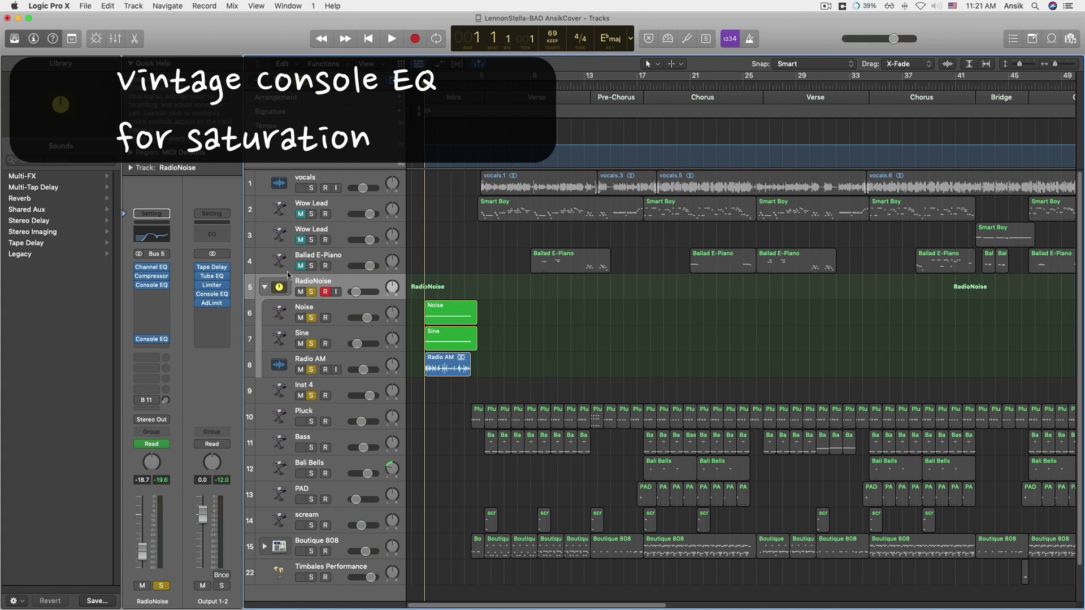
key(space)
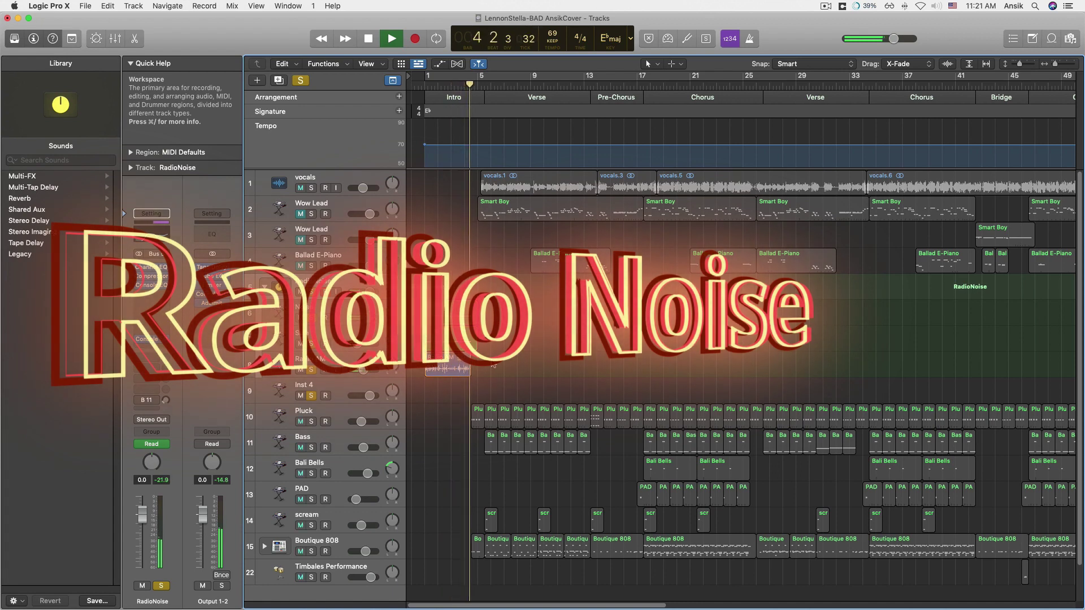
Stop playback, collapse the RadioNoise stack and delete the Inst 4 track
click(355, 312)
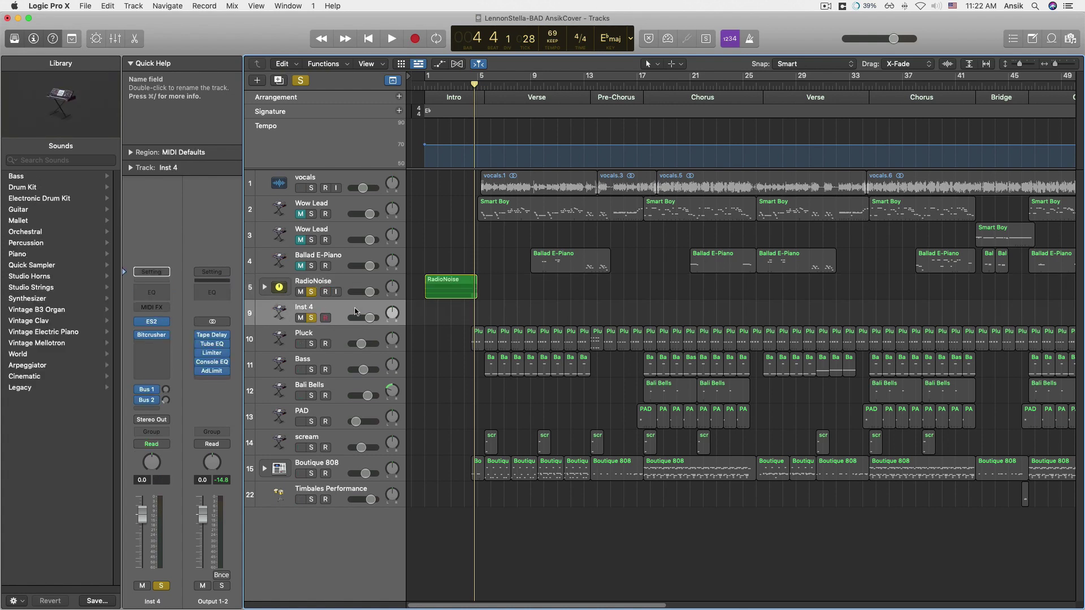
key(super+BackSpace)
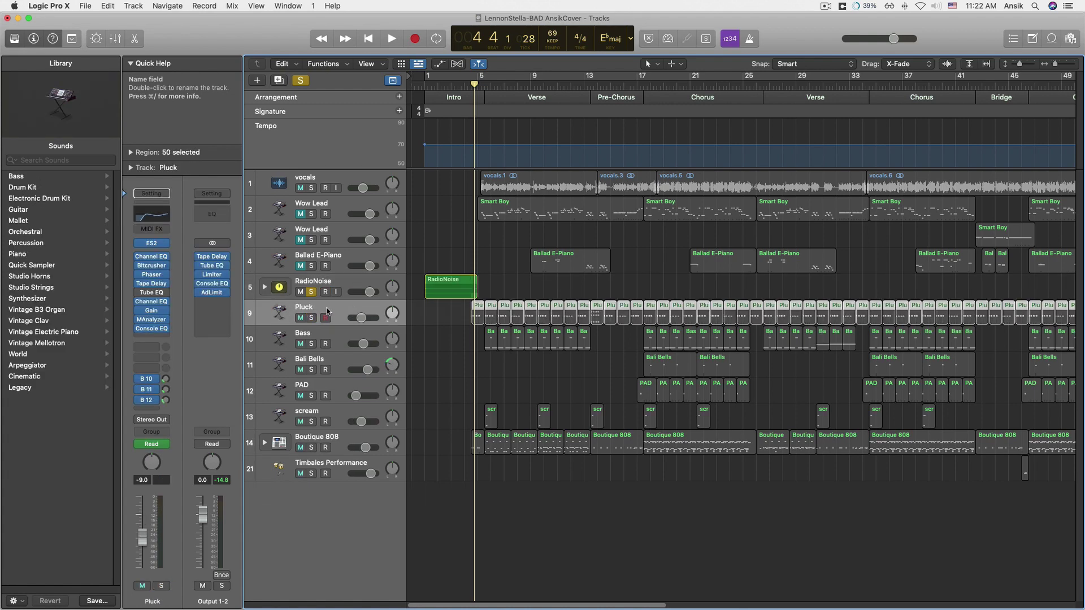